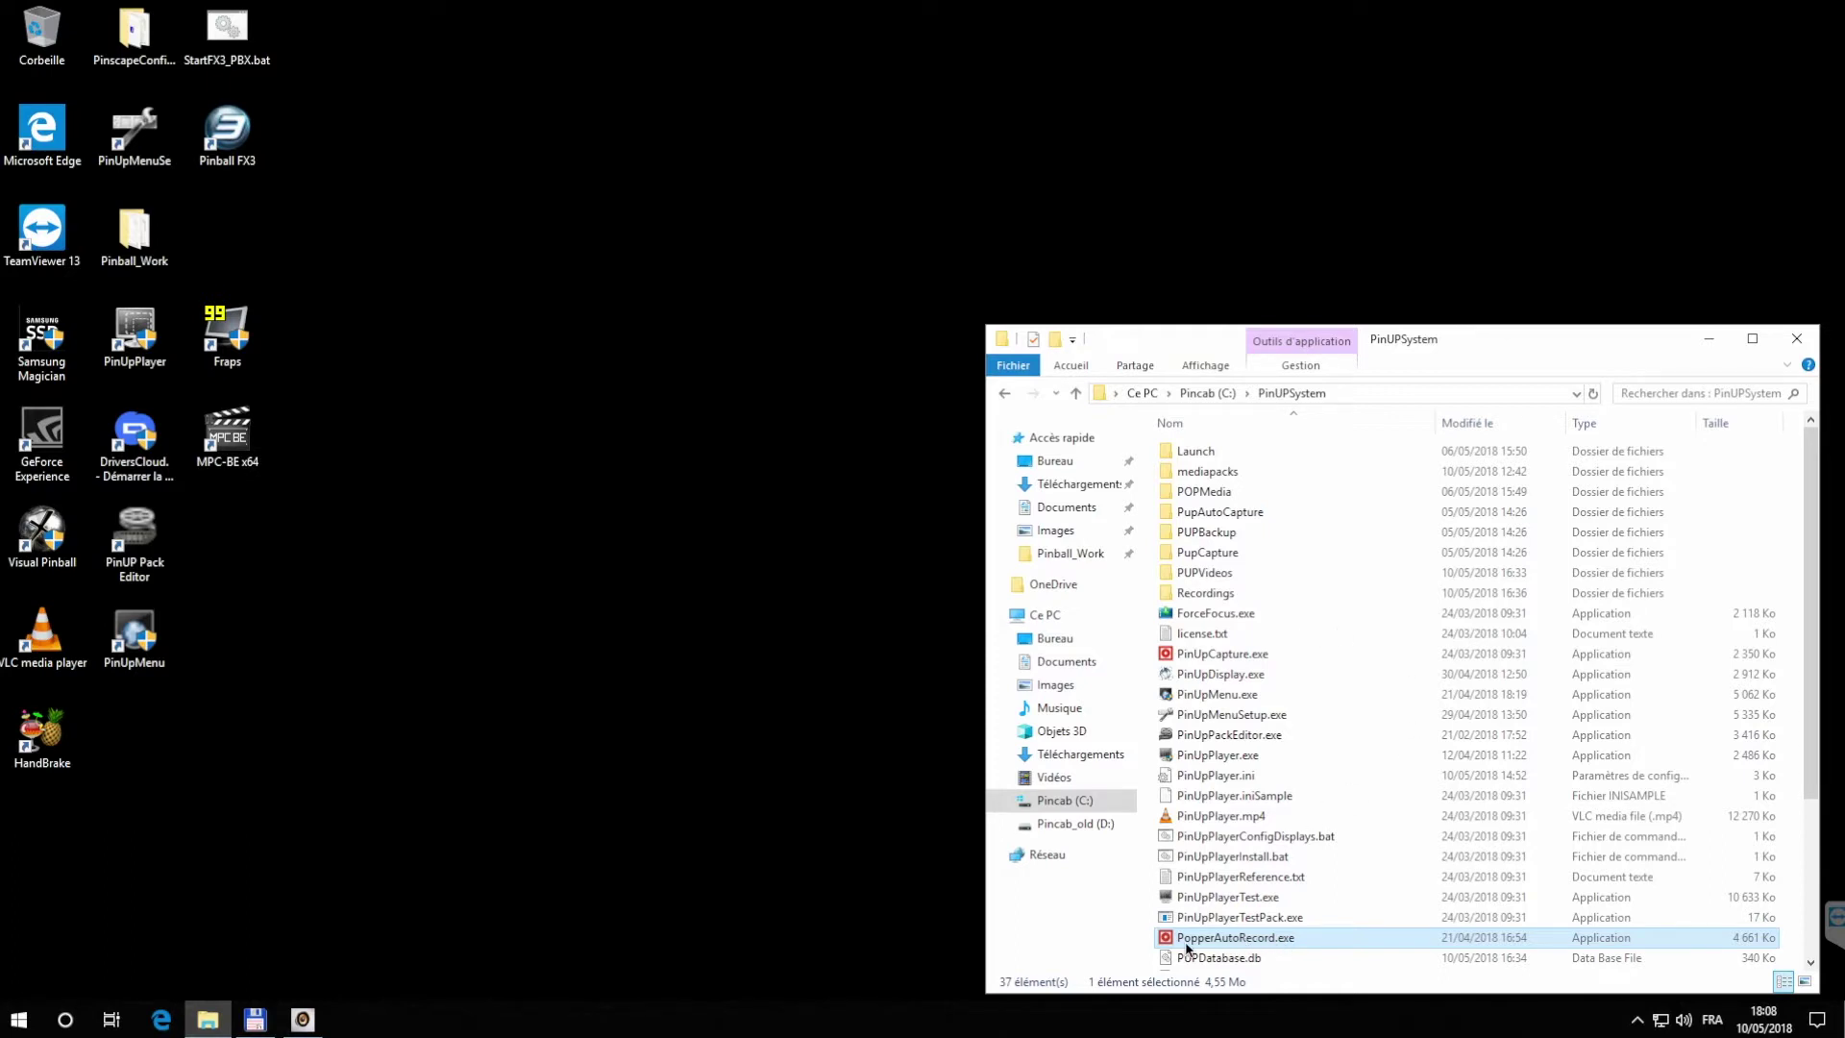
Step: Launch PopperAutoRecord.exe from the PinUPSystem folder and scan for games with the emulator filter set to Visual Pinball X
double_click(1223, 944)
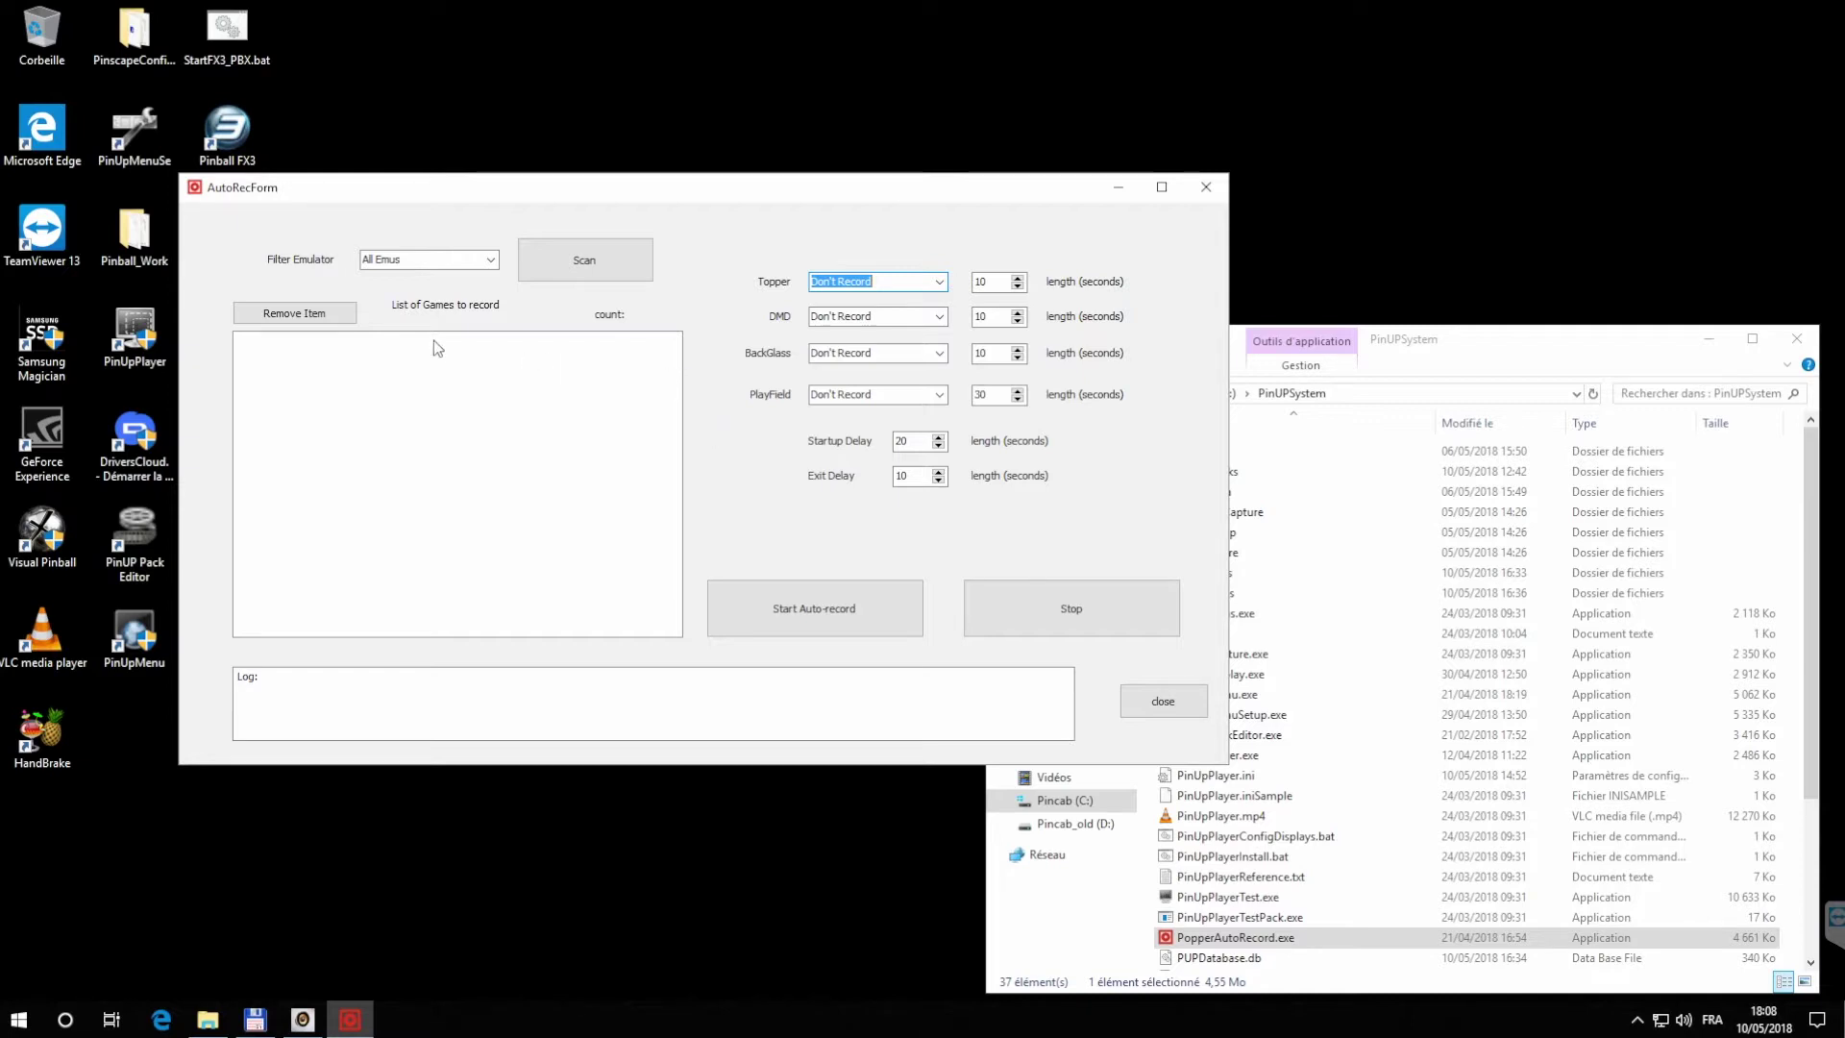
left_click(489, 261)
left_click(385, 303)
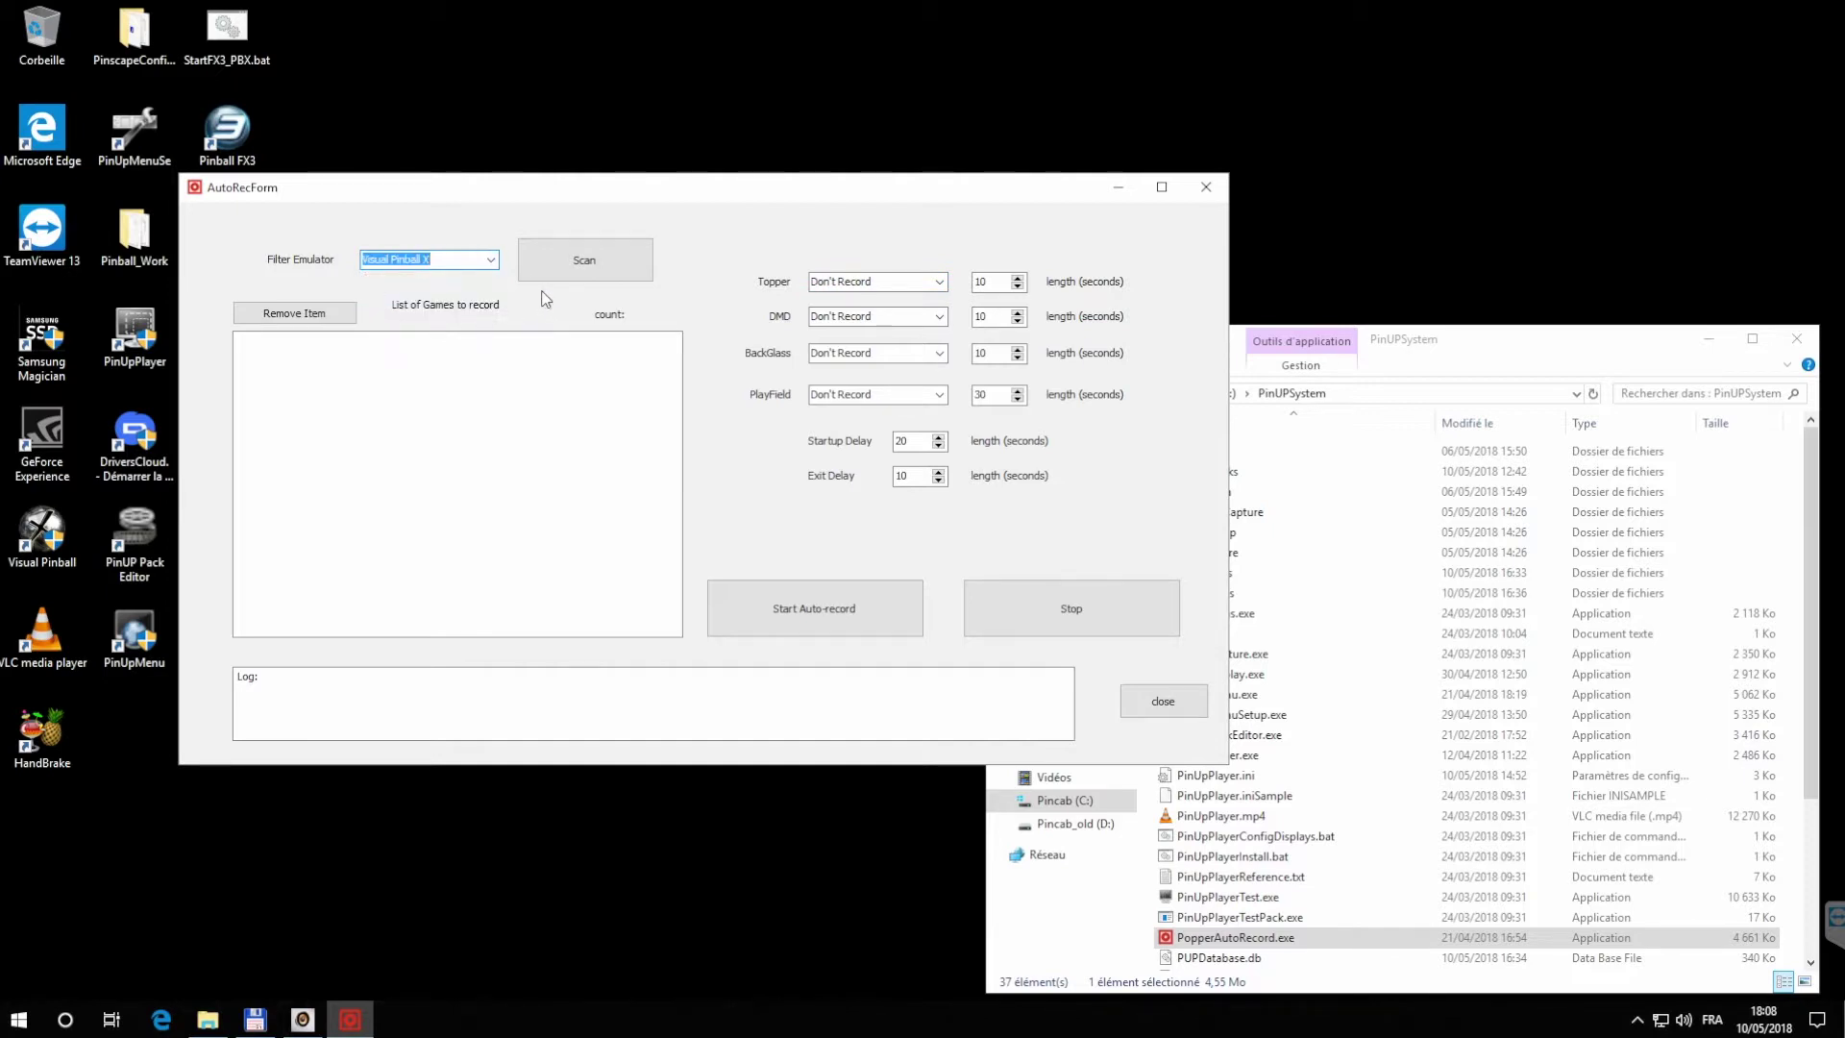
left_click(579, 267)
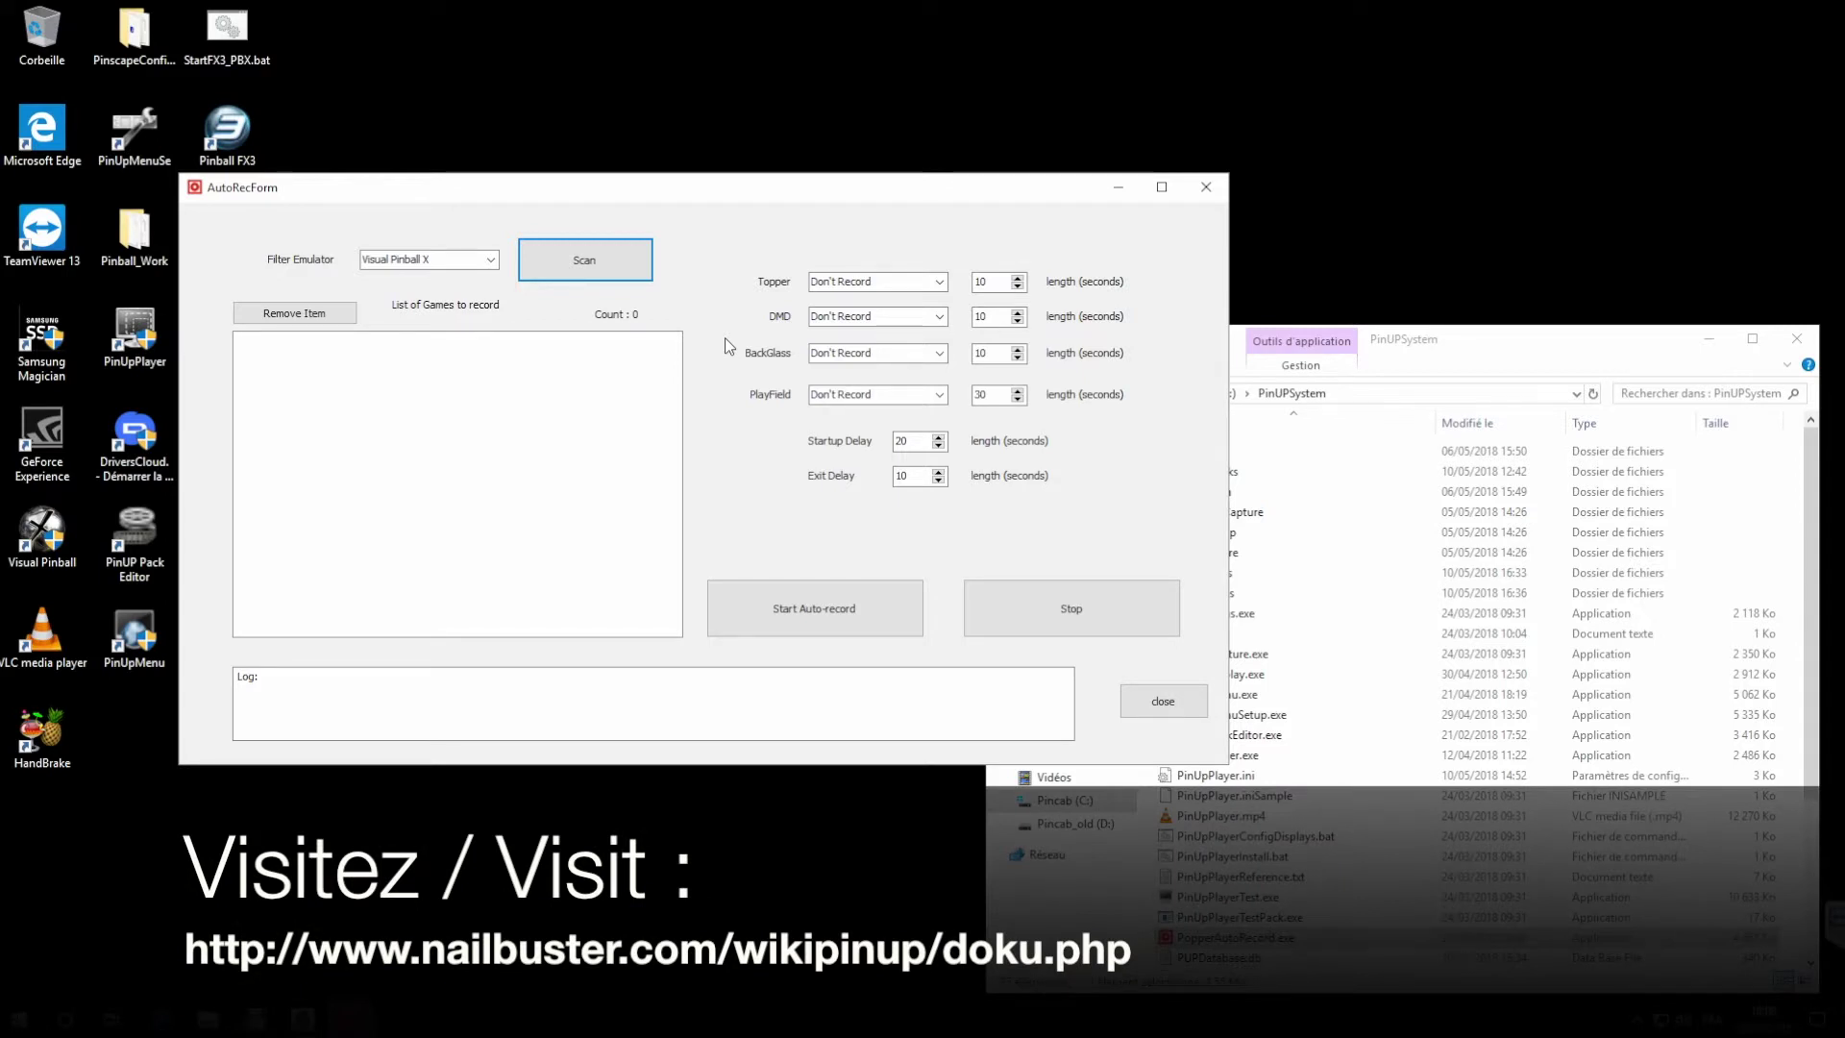
Step: Set DMD and BackGlass recording to Only IF Missing and PlayField recording to All/Overwrite
left_click(940, 318)
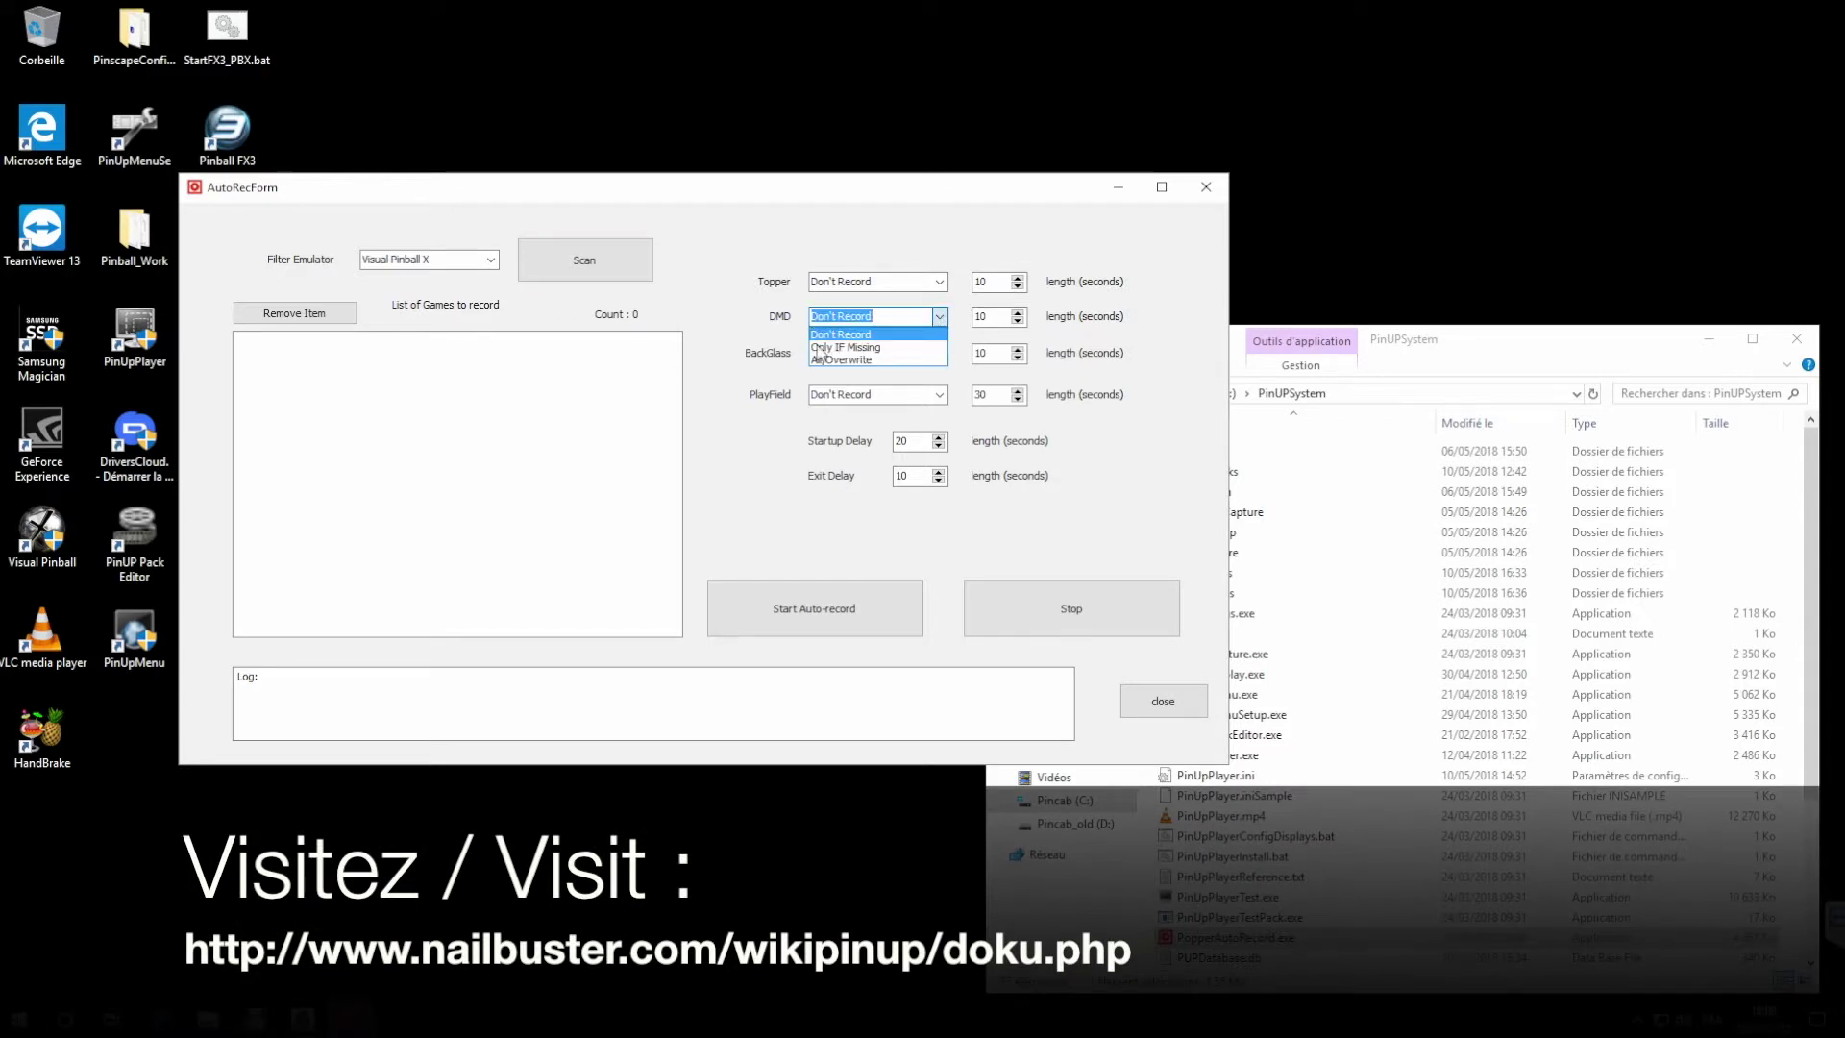
left_click(846, 347)
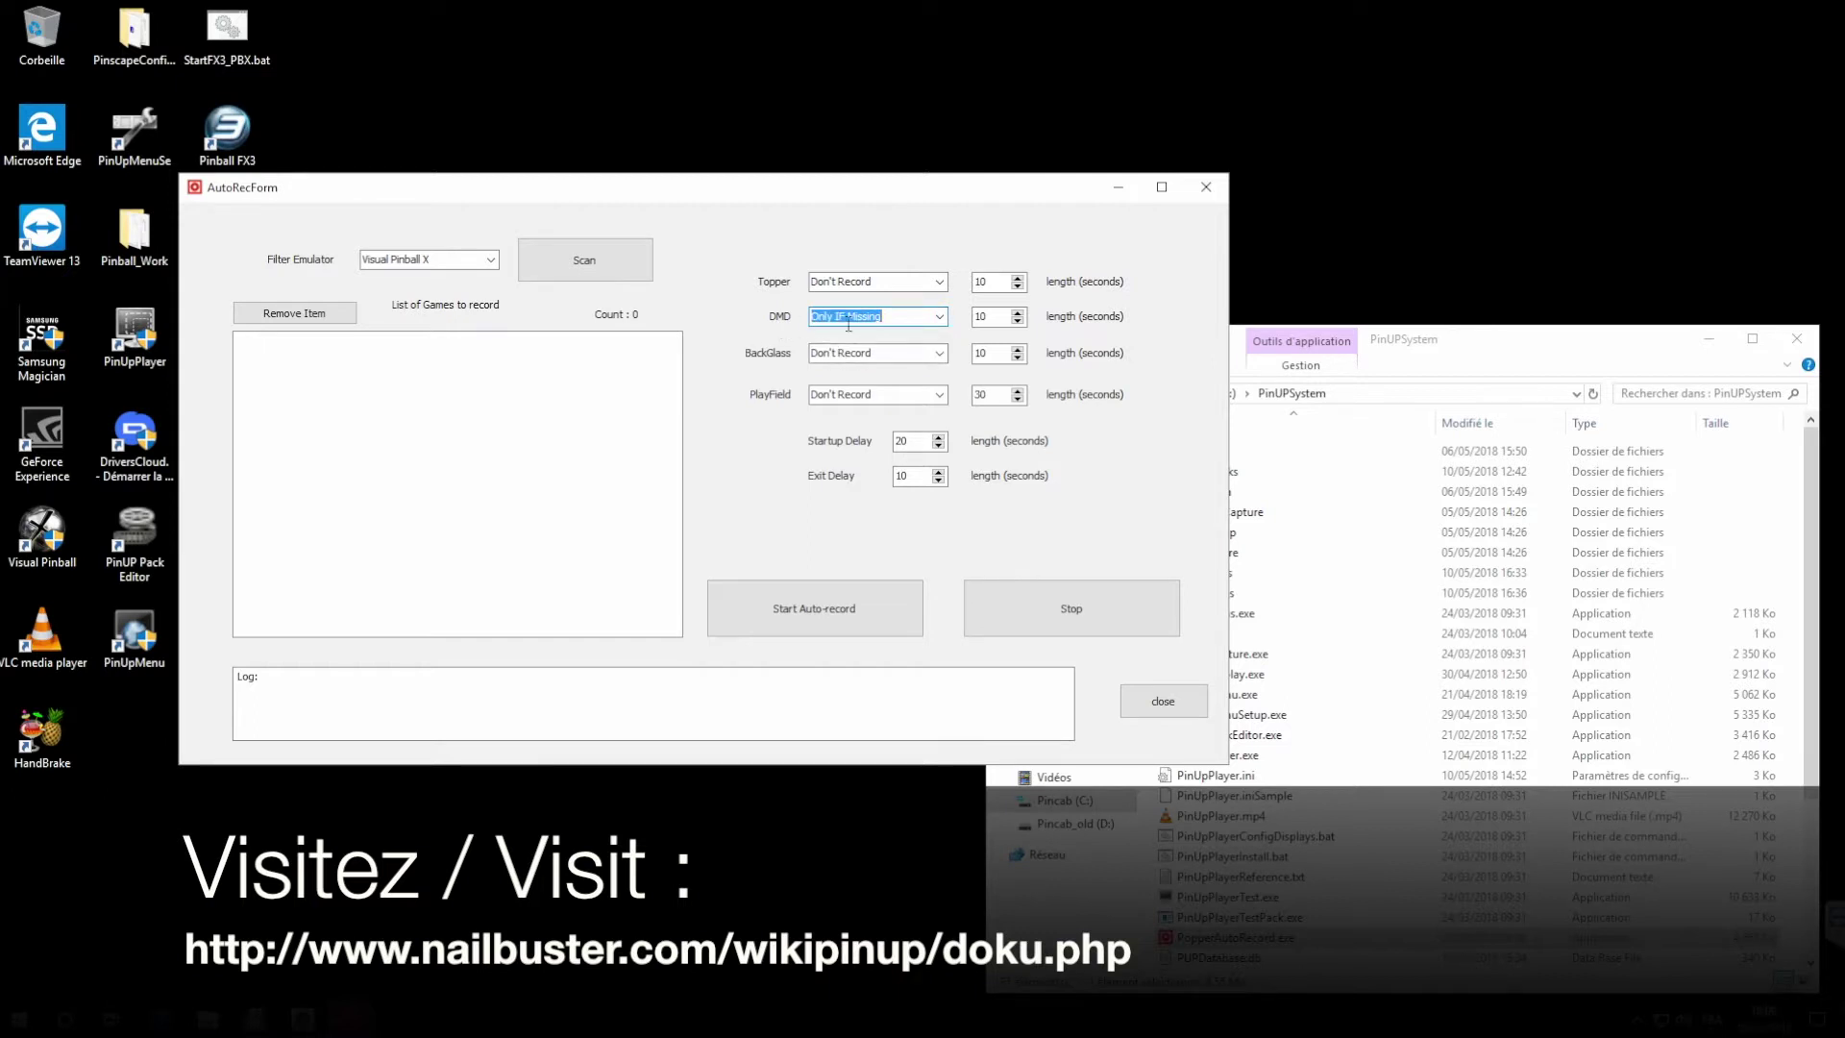
left_click(939, 354)
left_click(860, 385)
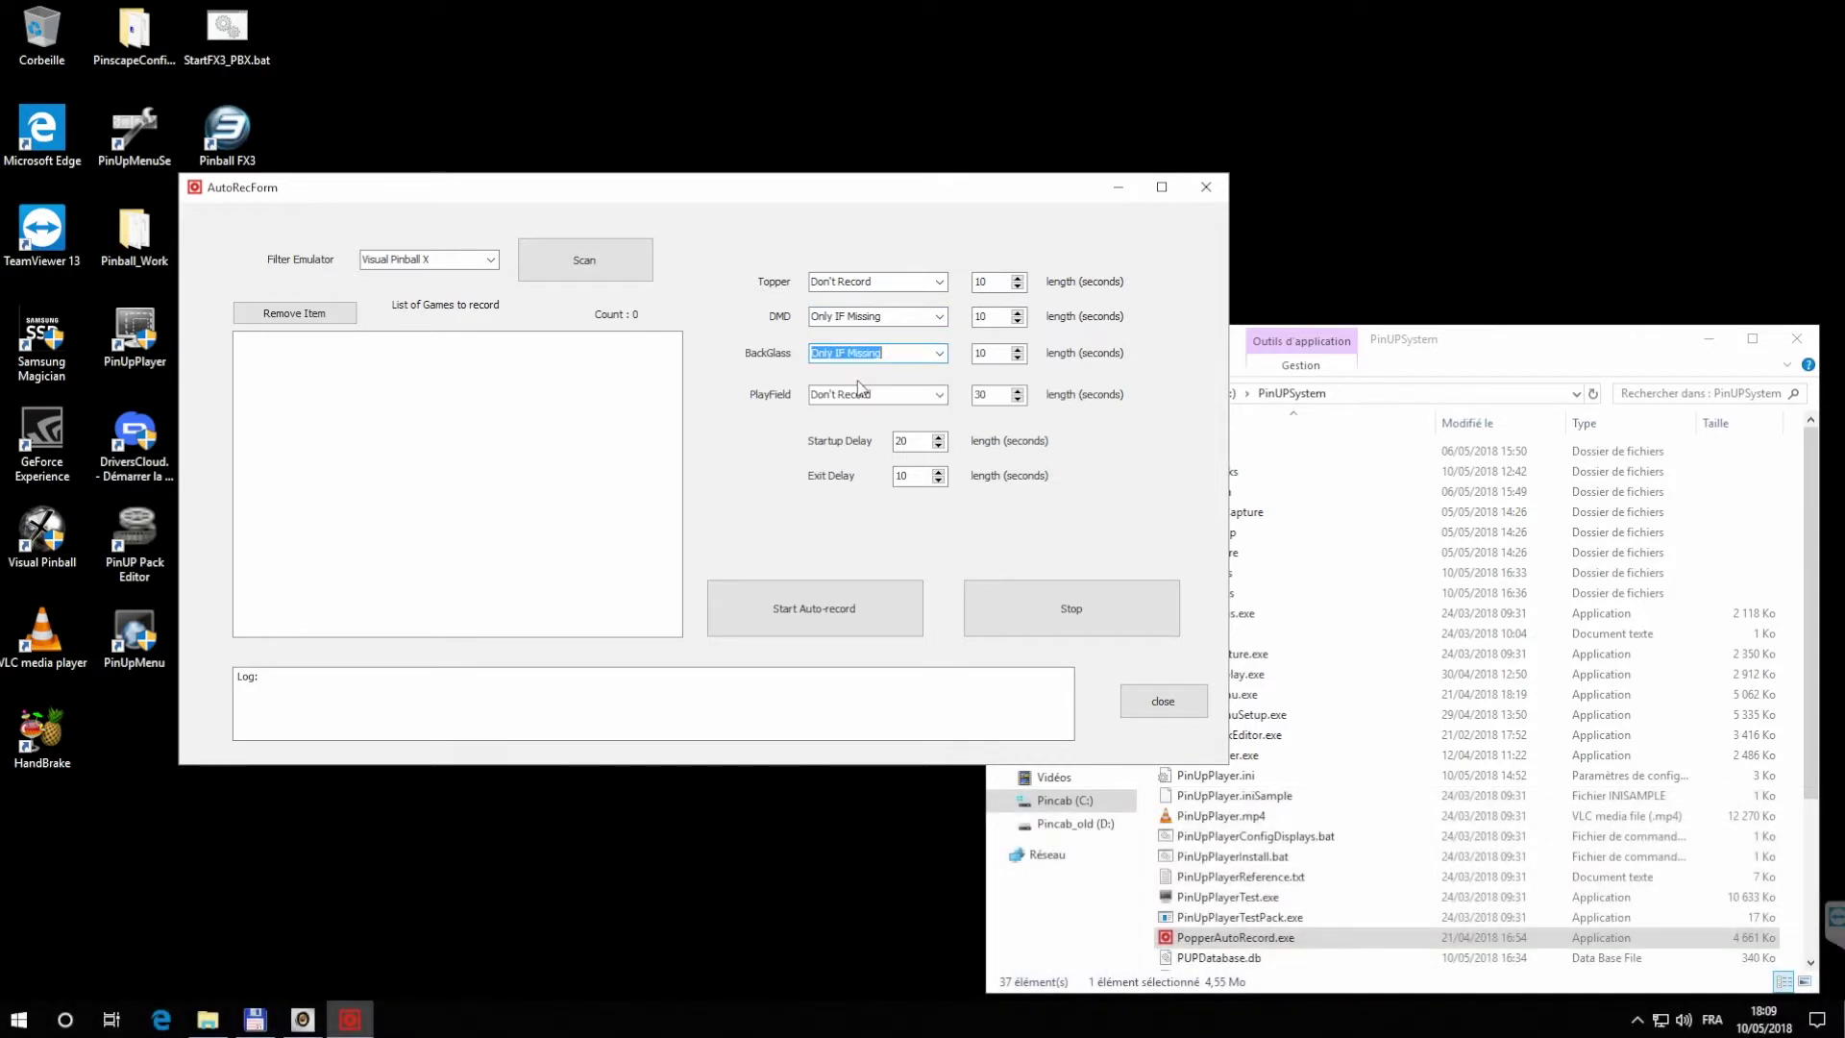
left_click(938, 398)
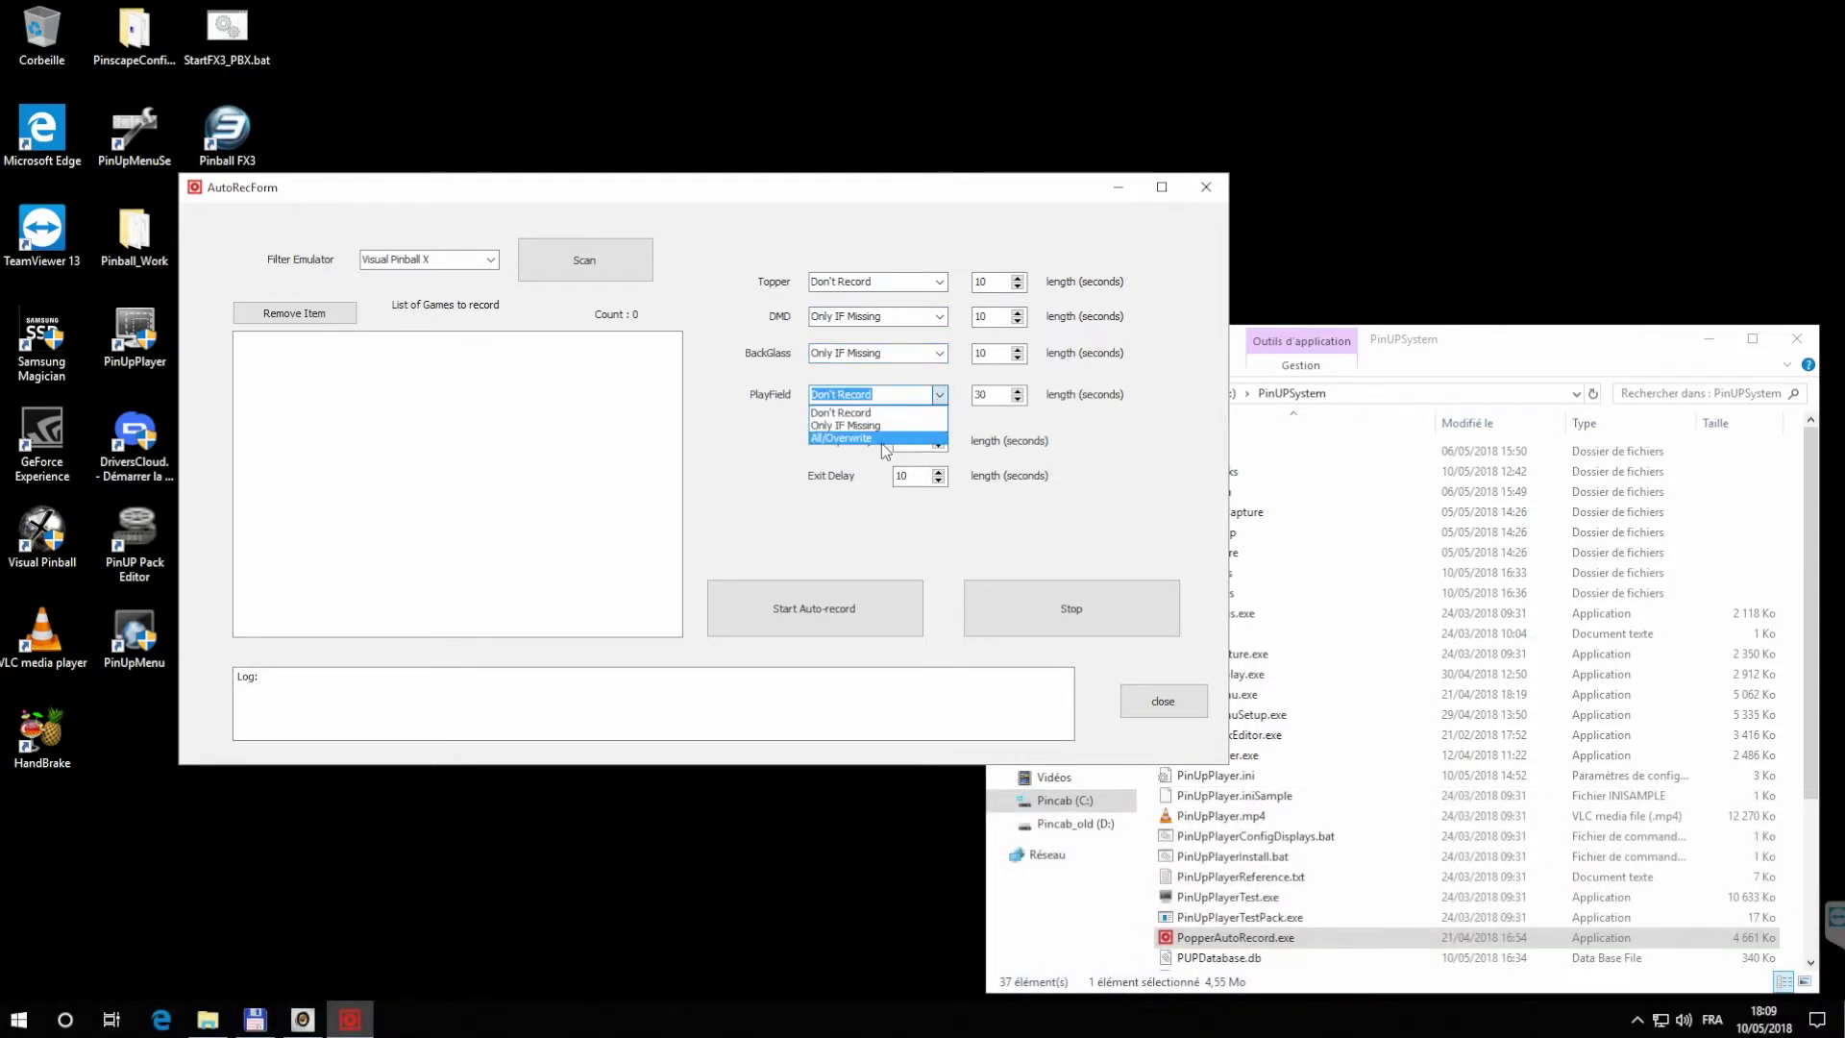
left_click(825, 439)
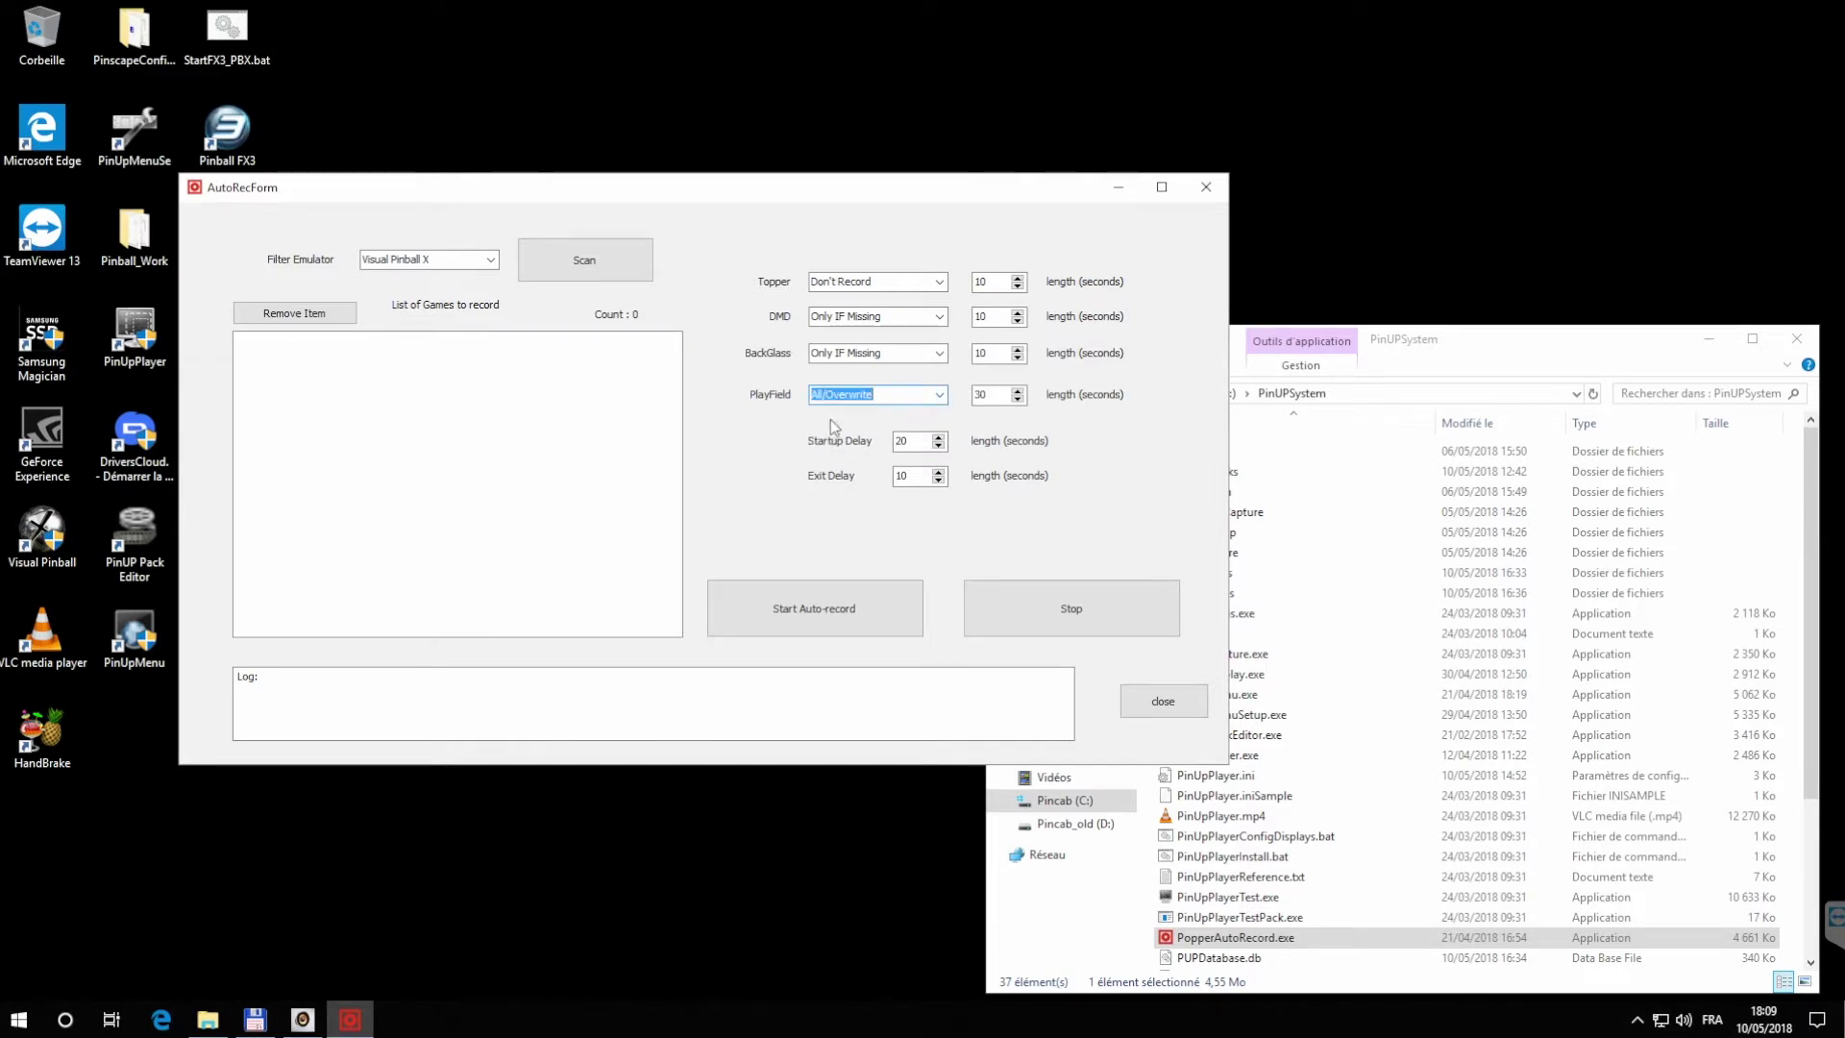
left_click(938, 402)
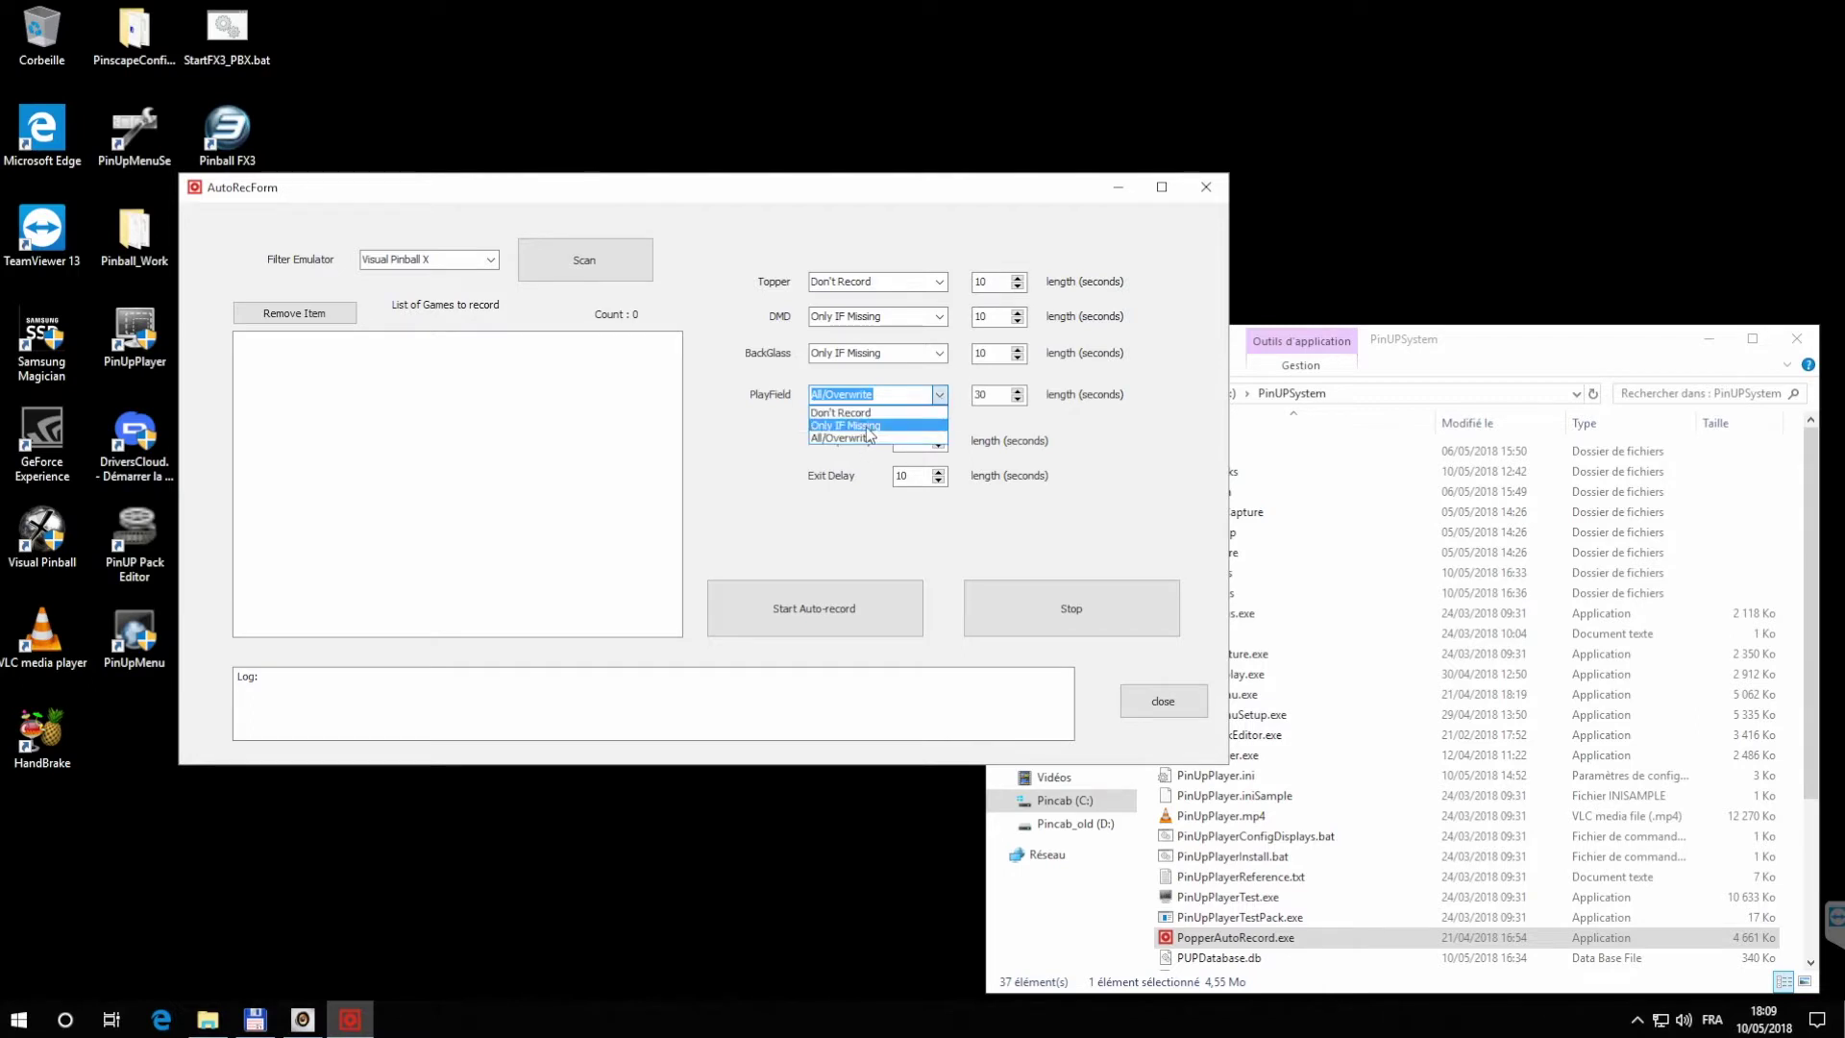
left_click(712, 434)
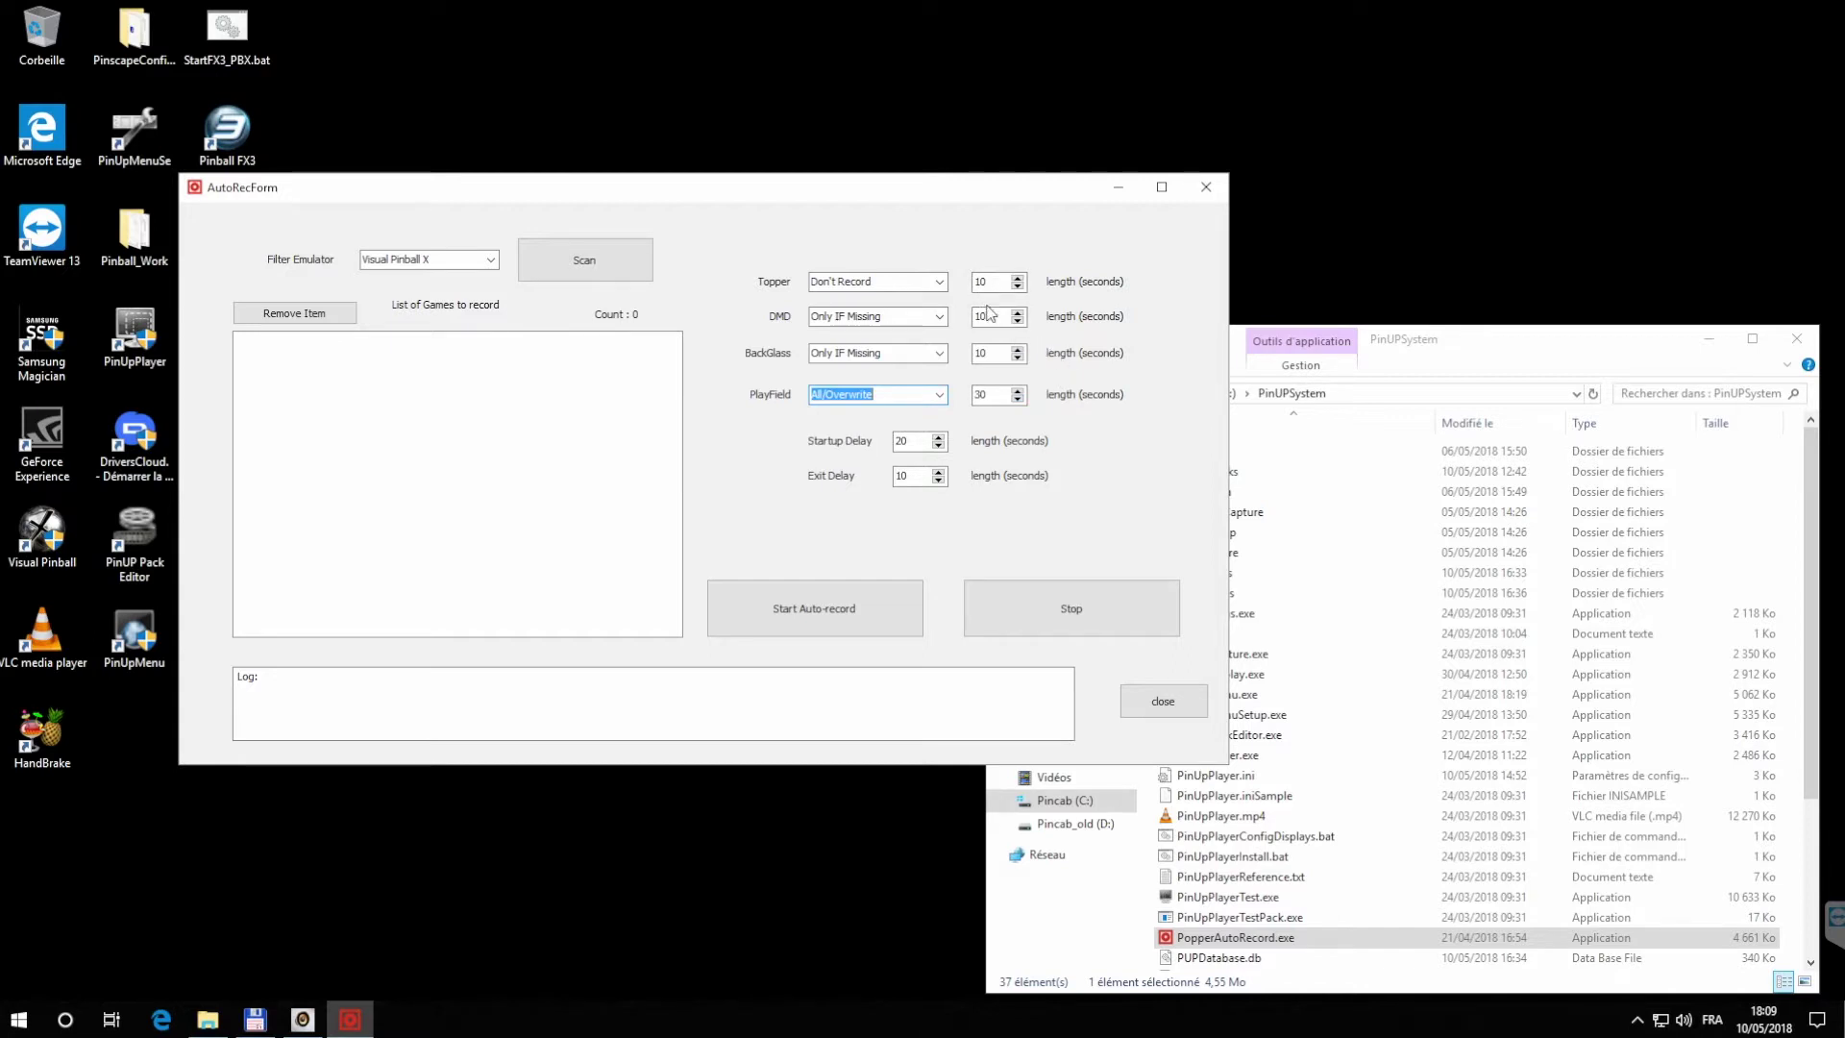
Step: Set the recording length to 15 seconds for BackGlass and 14 seconds for PlayField, and rescan the games
left_click(1017, 348)
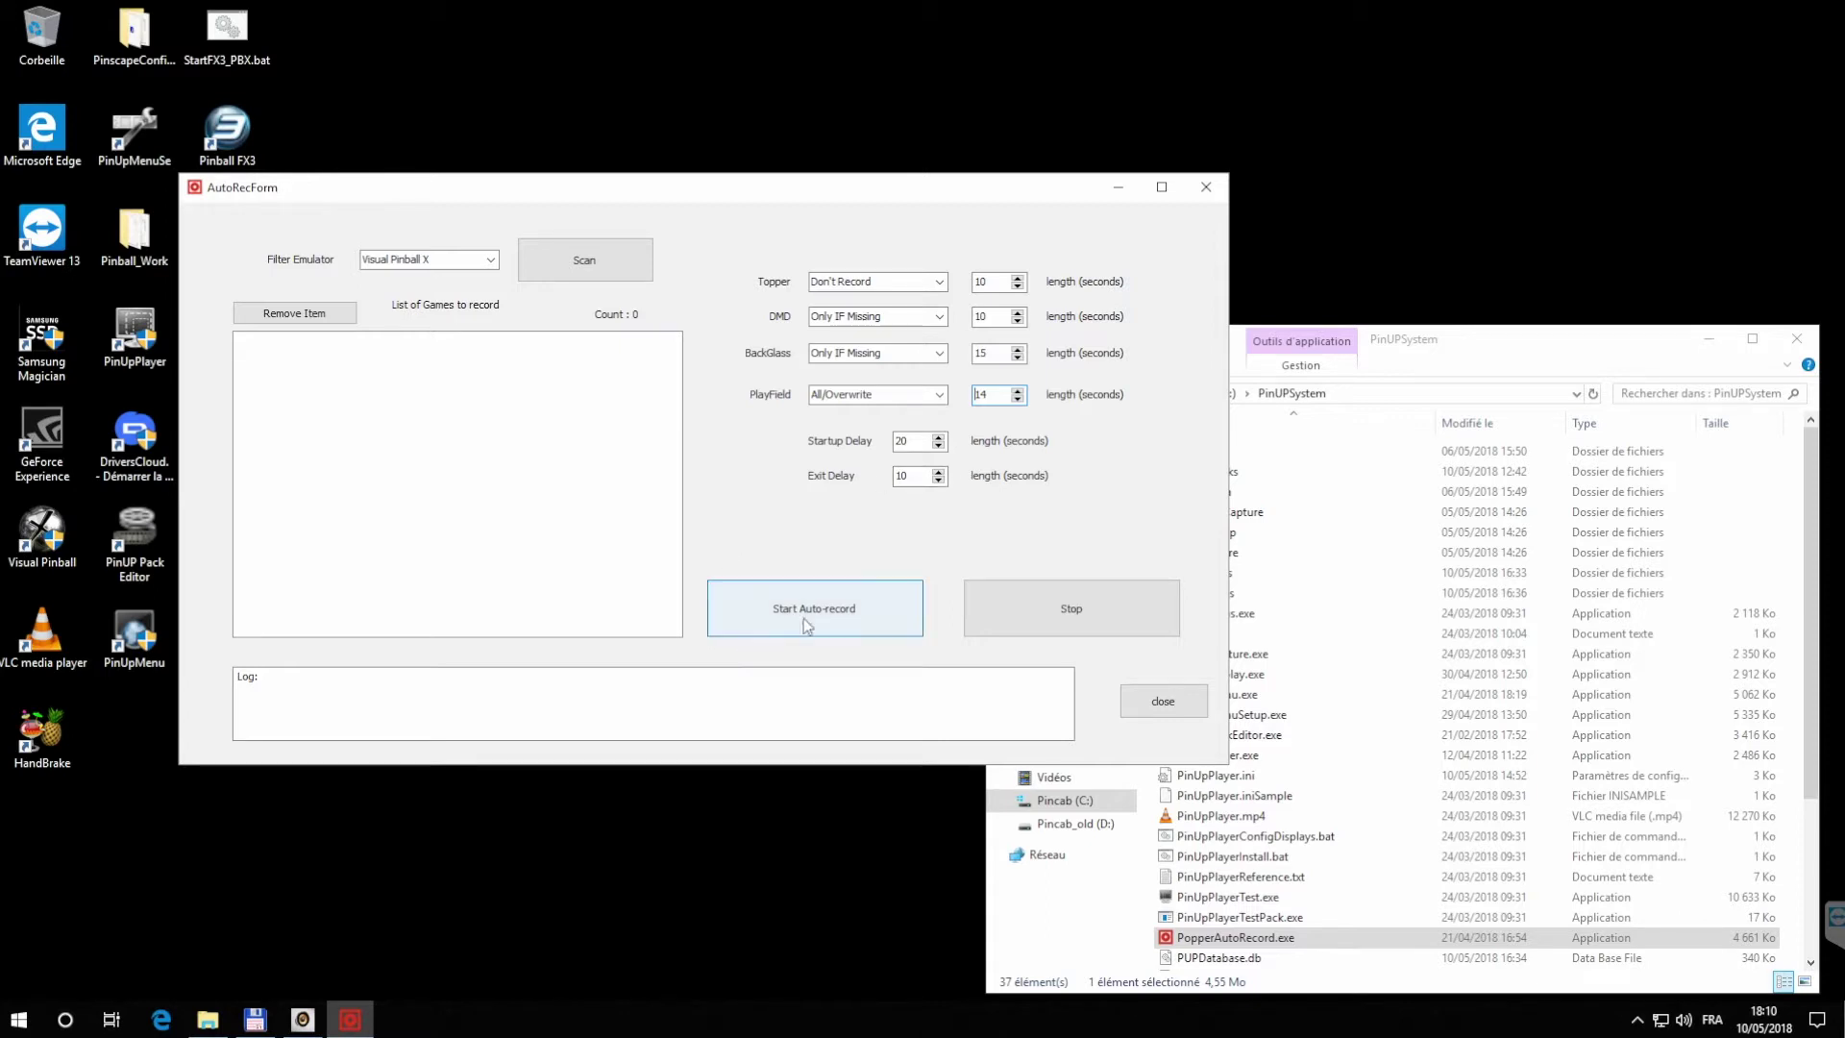
left_click(592, 263)
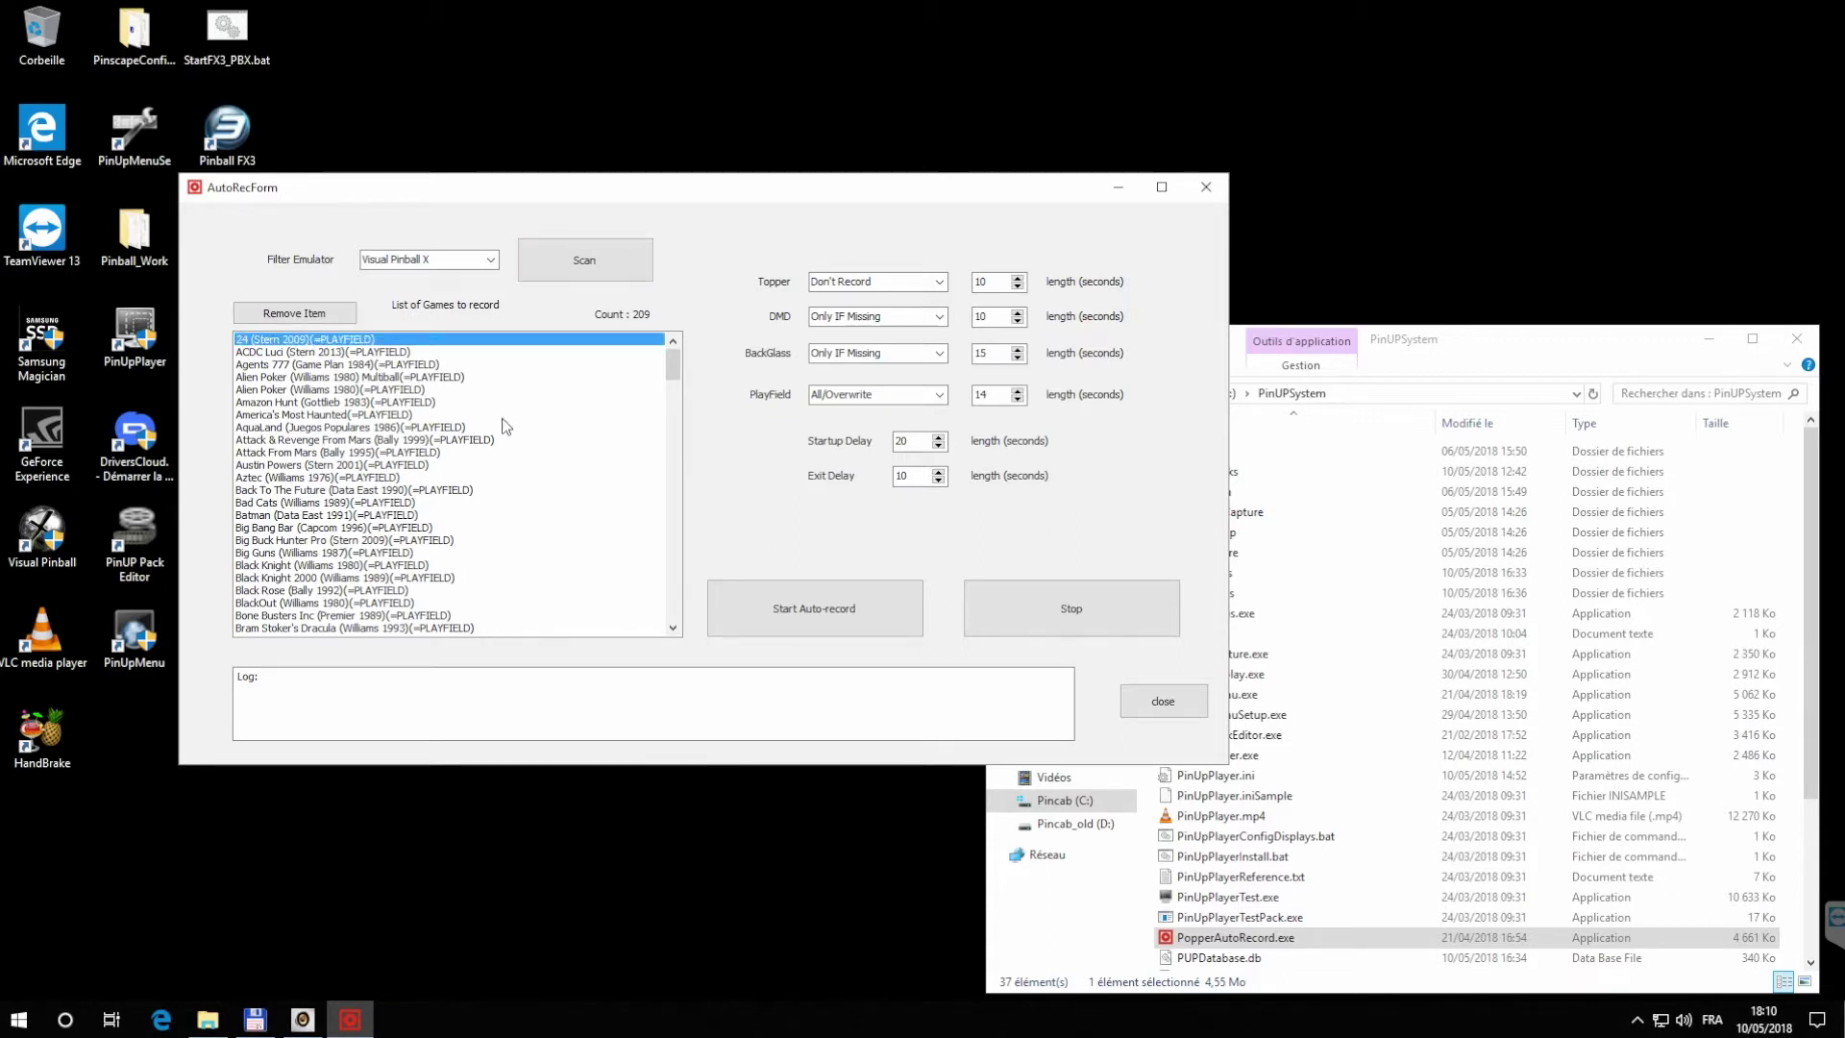
Step: Remove the games from 24 (Stern 2009) through Champions League (Original 2017) from the recording list
scroll(505, 423, "down", 3)
scroll(507, 430, "down", 2)
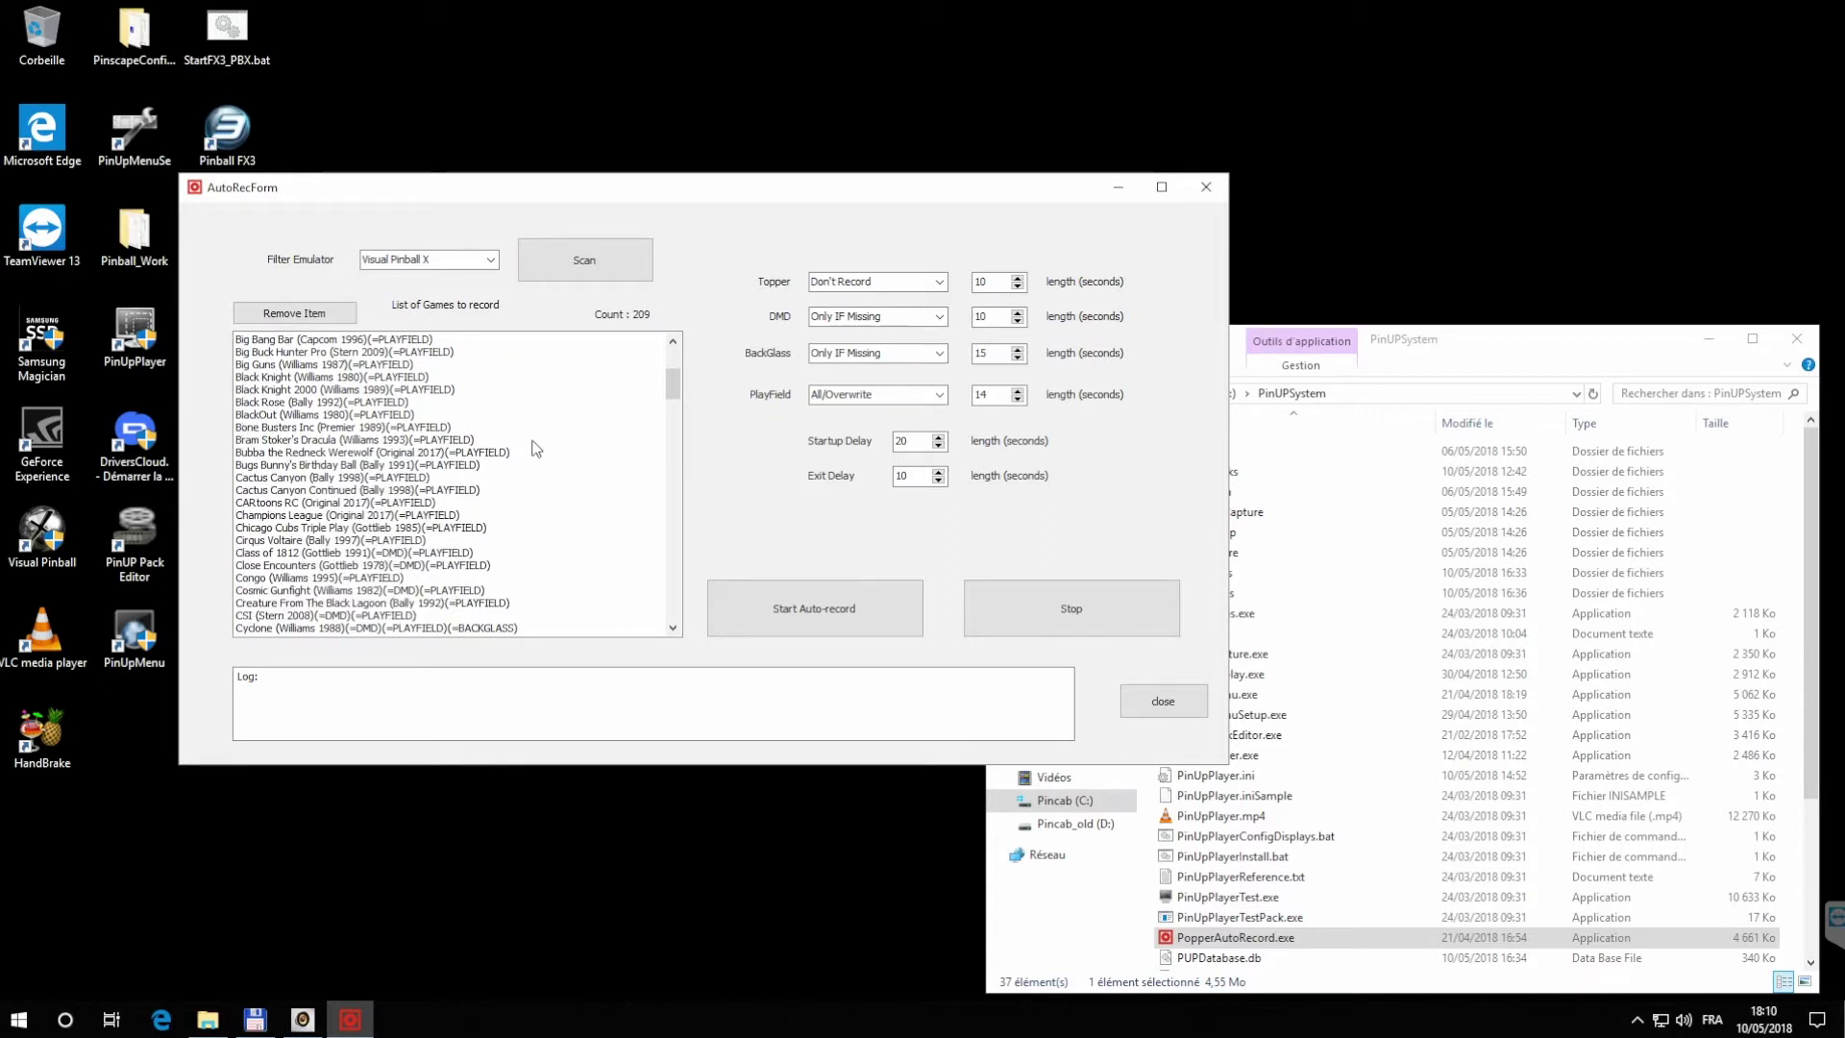
left_click(328, 516, "shift")
left_click(291, 317)
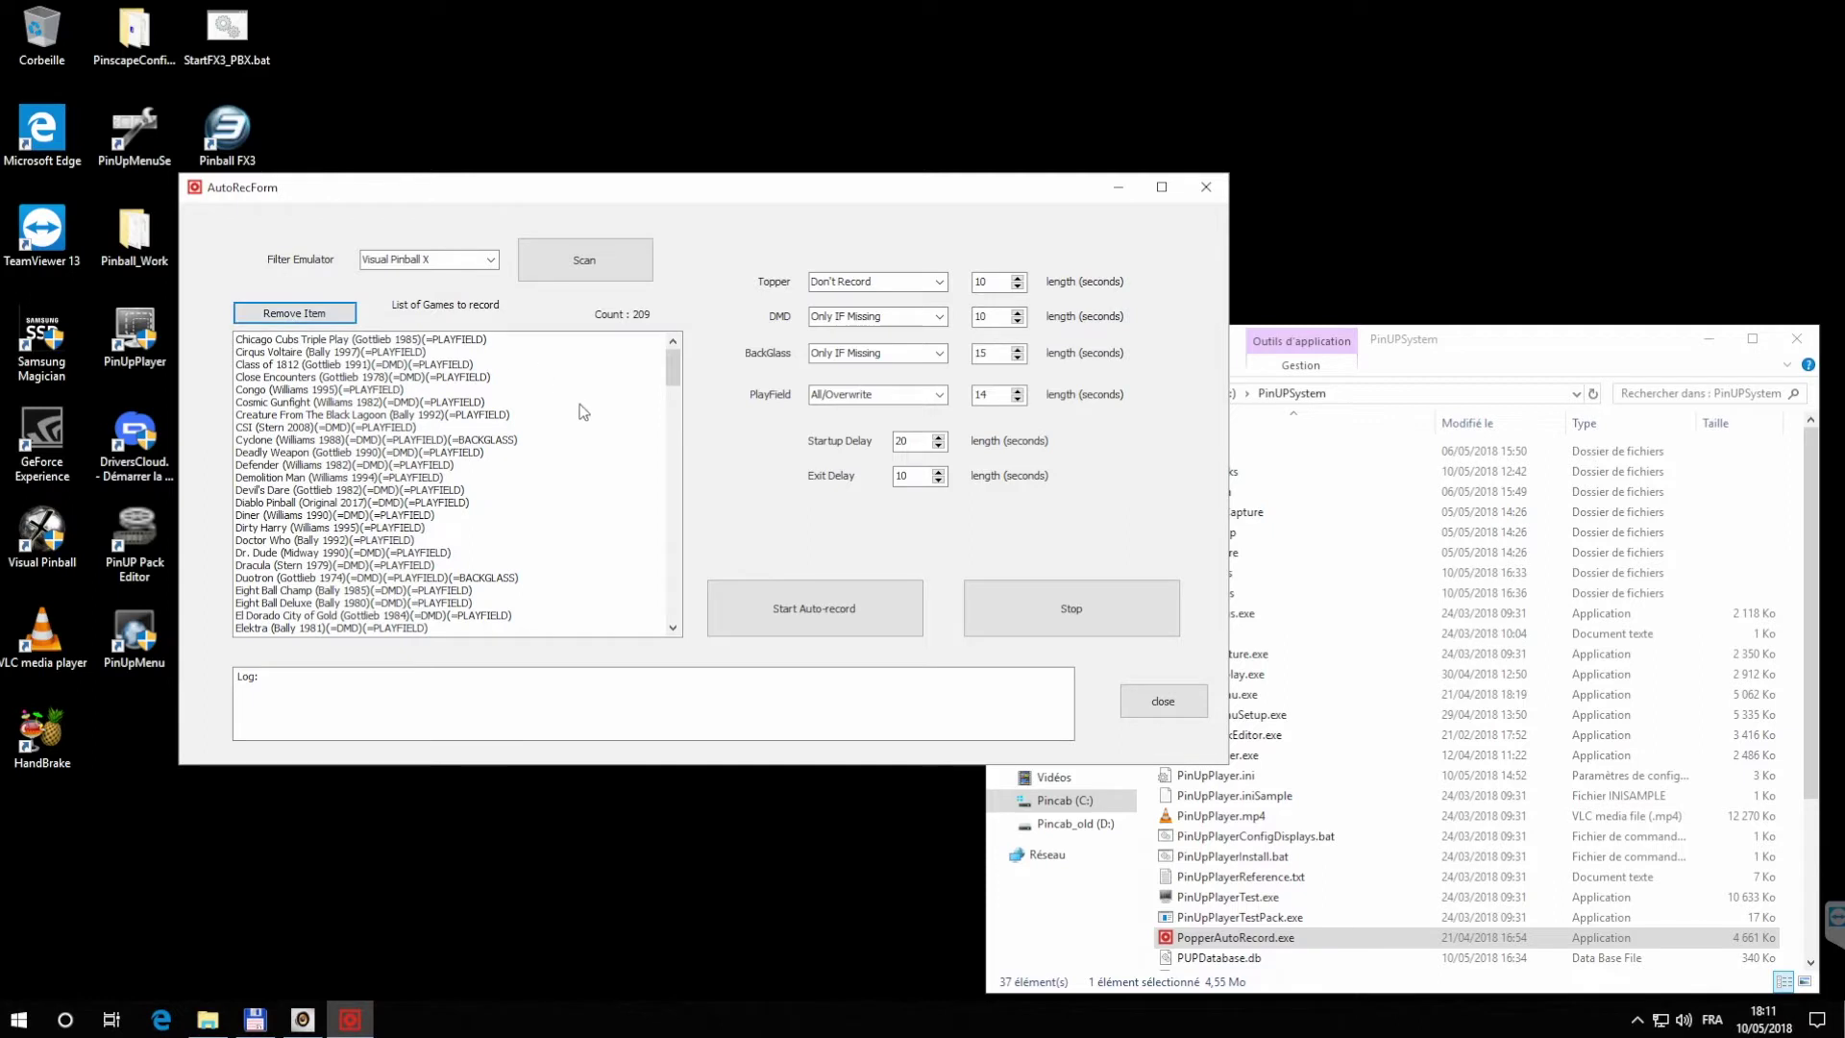
left_click(341, 352)
left_click(339, 428, "ctrl")
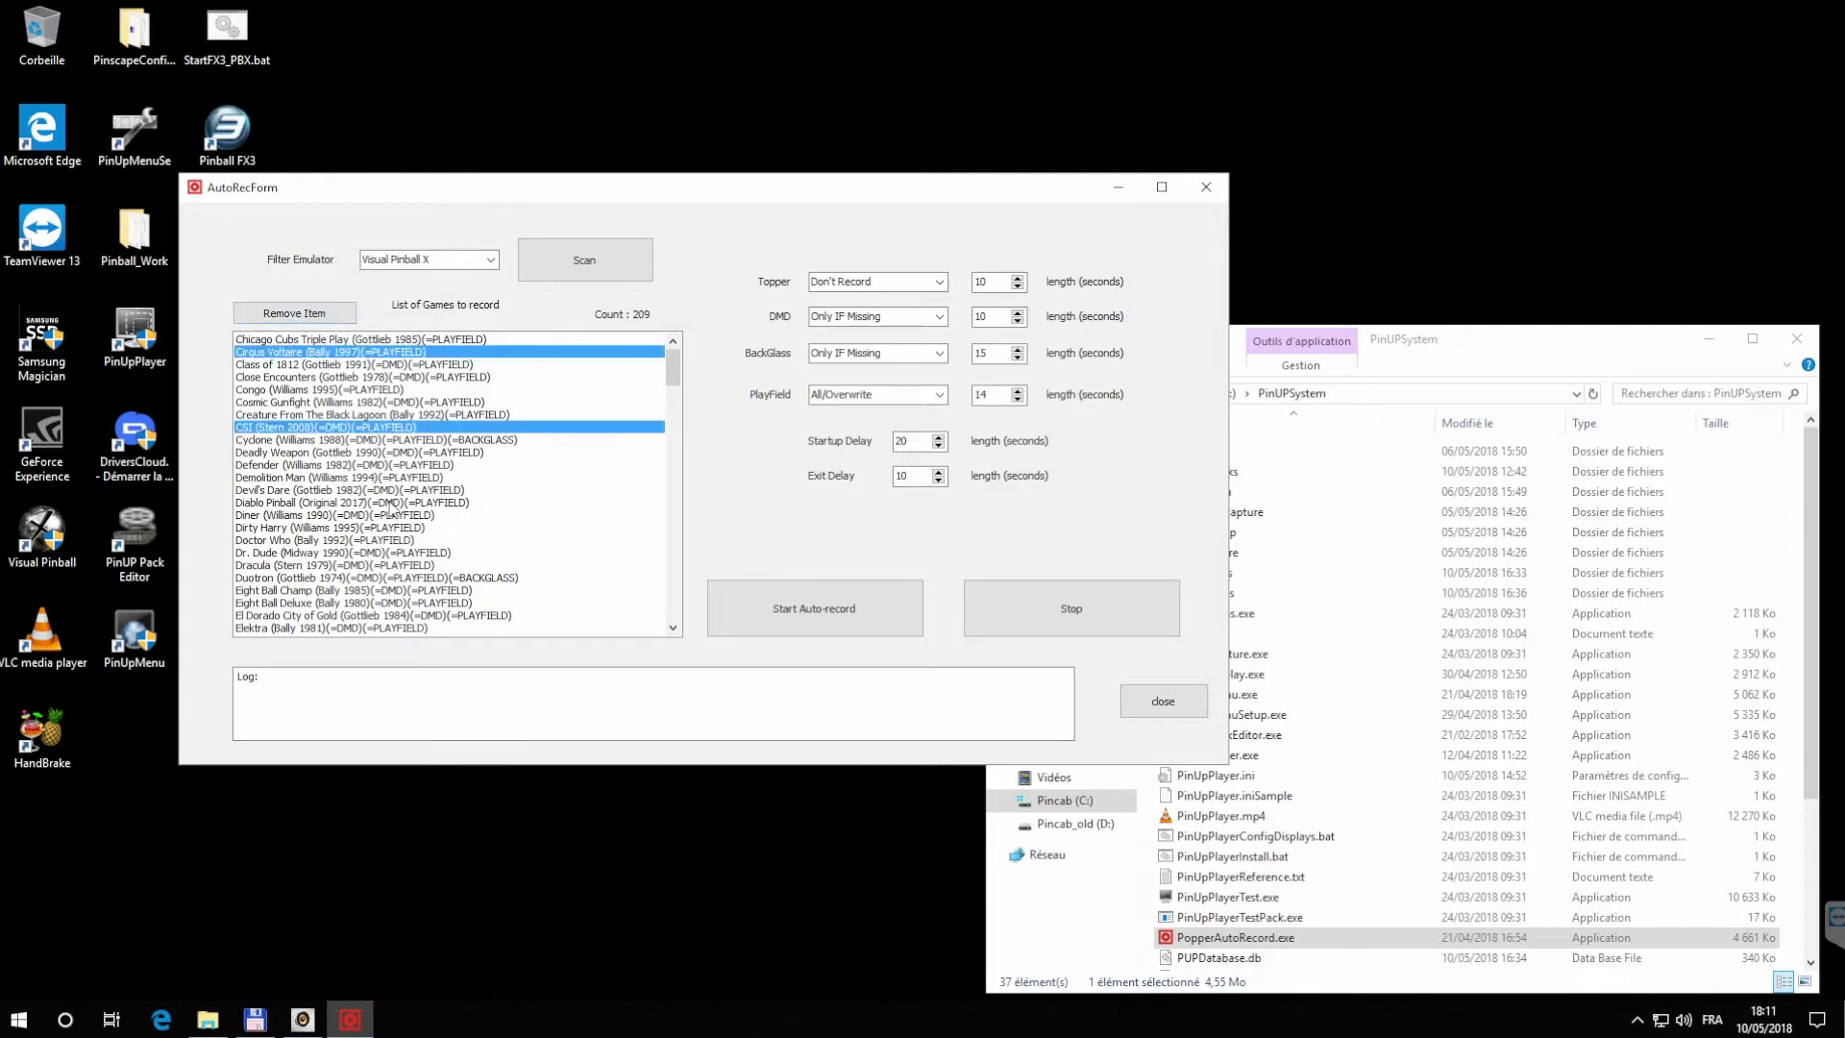
left_click(387, 515, "ctrl")
left_click(338, 566, "ctrl")
left_click(329, 478, "ctrl")
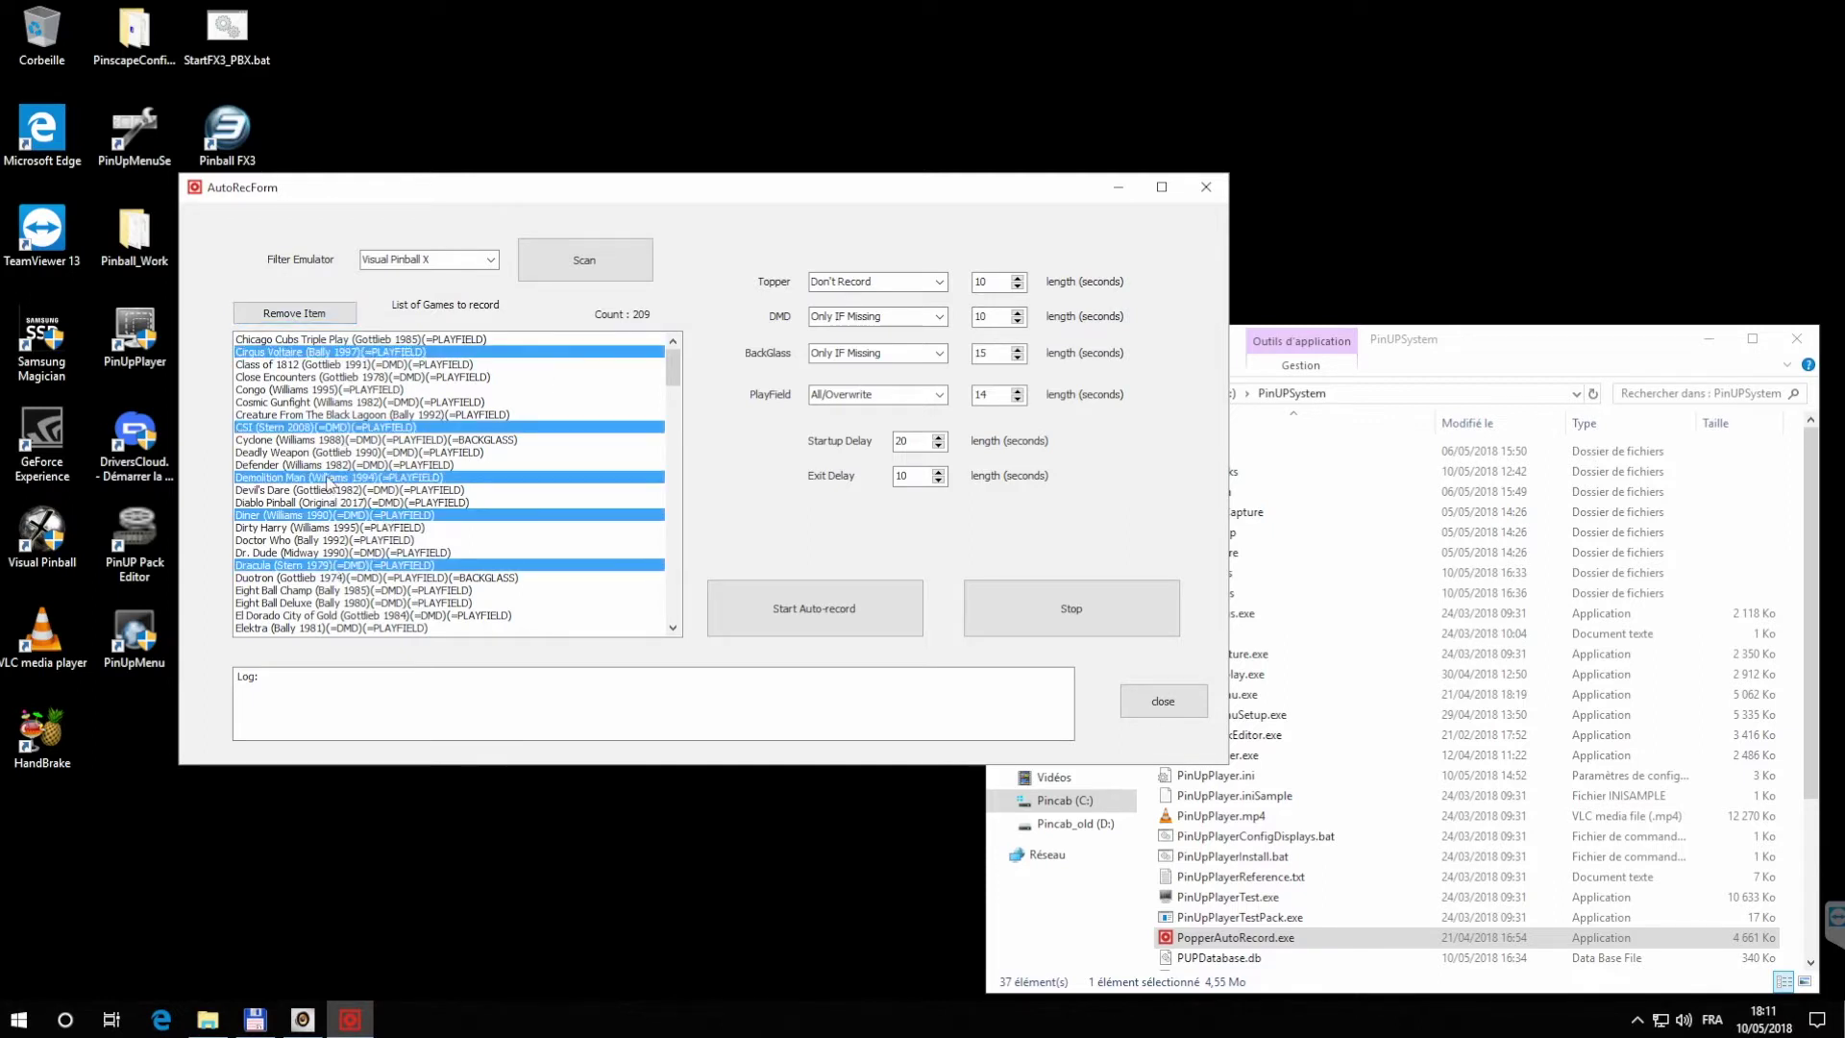
left_click(340, 391, "ctrl")
left_click(402, 515, "ctrl")
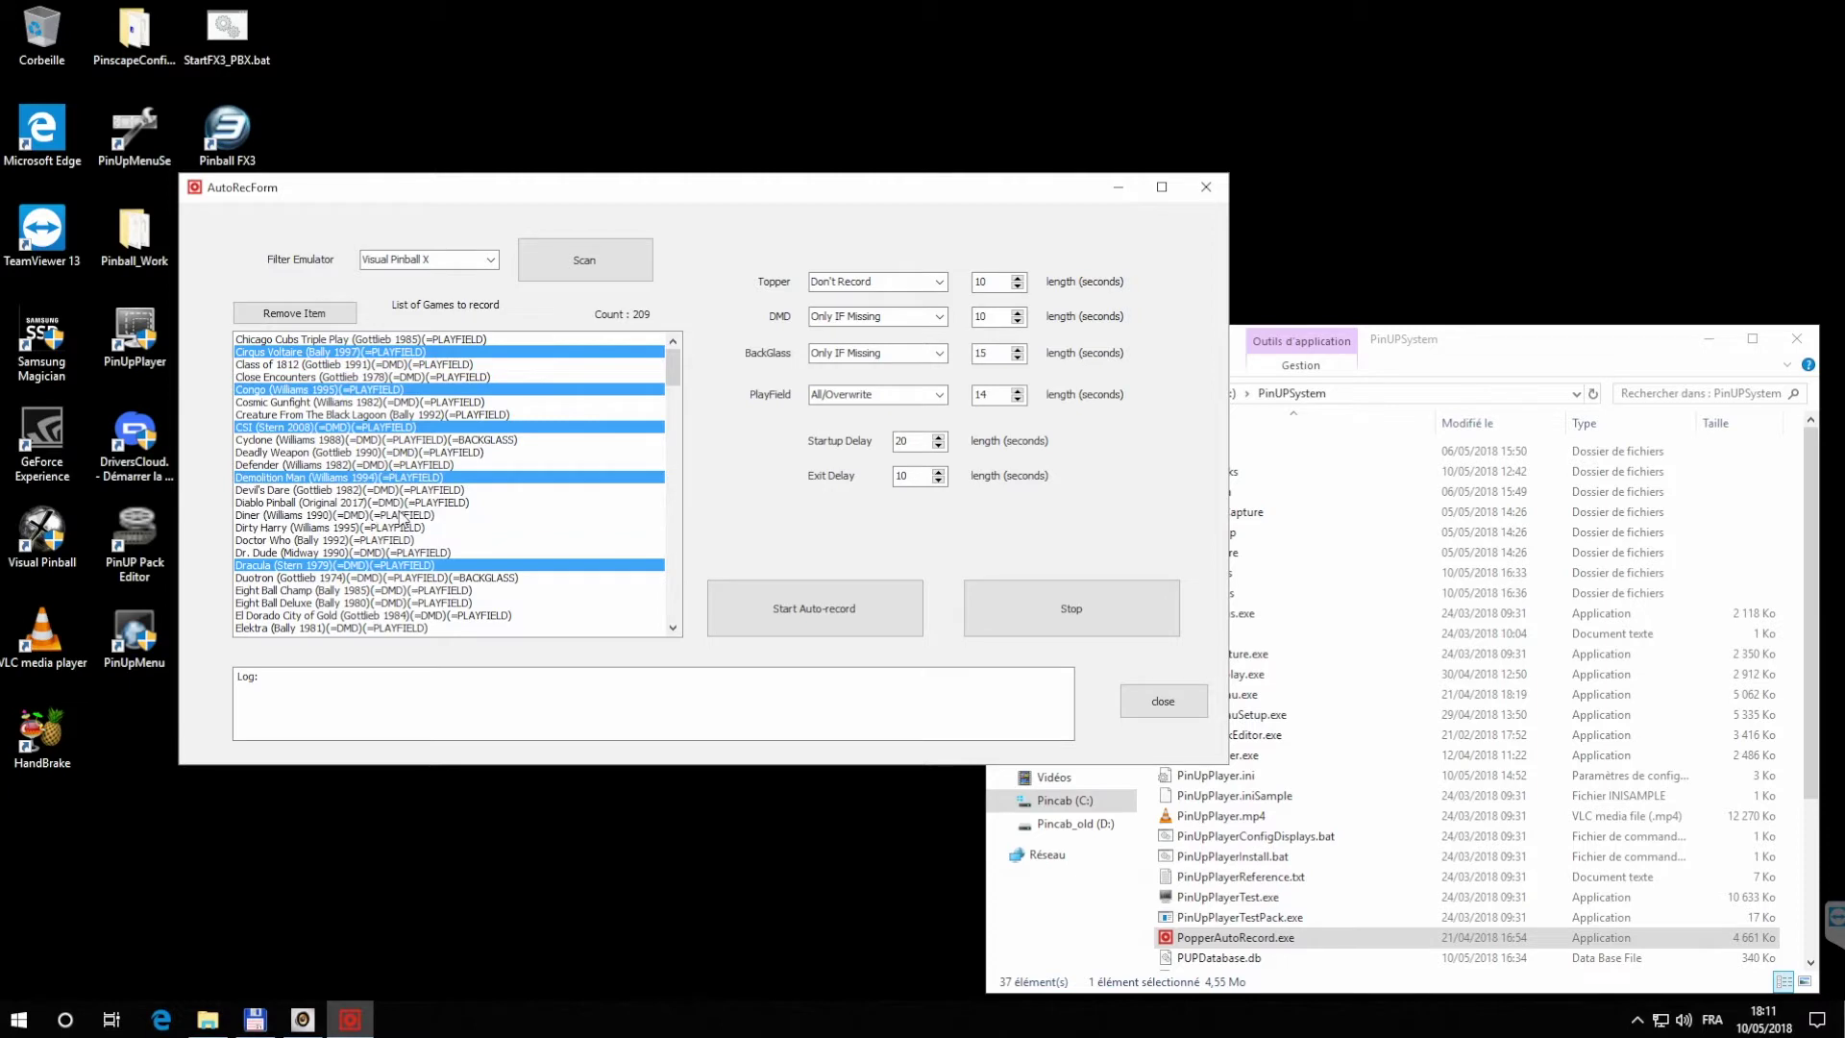
left_click(348, 567, "ctrl")
left_click(336, 503, "ctrl")
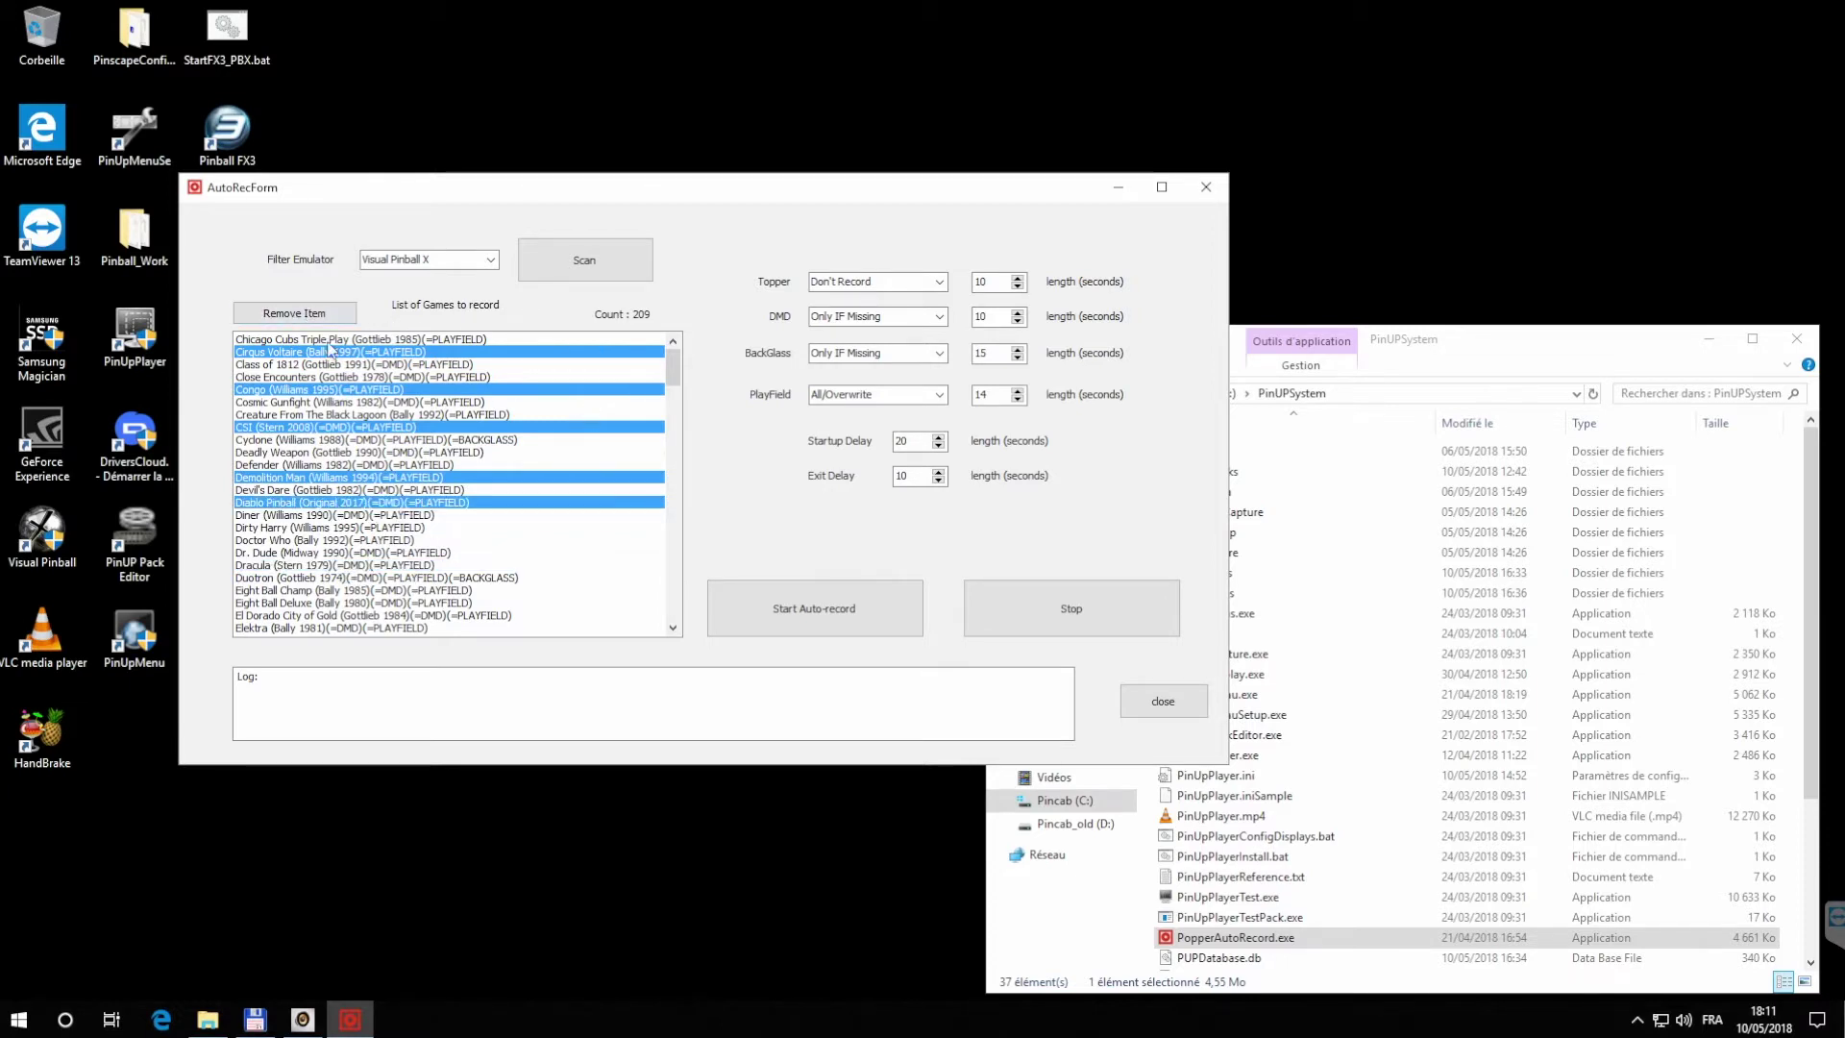
left_click(295, 341)
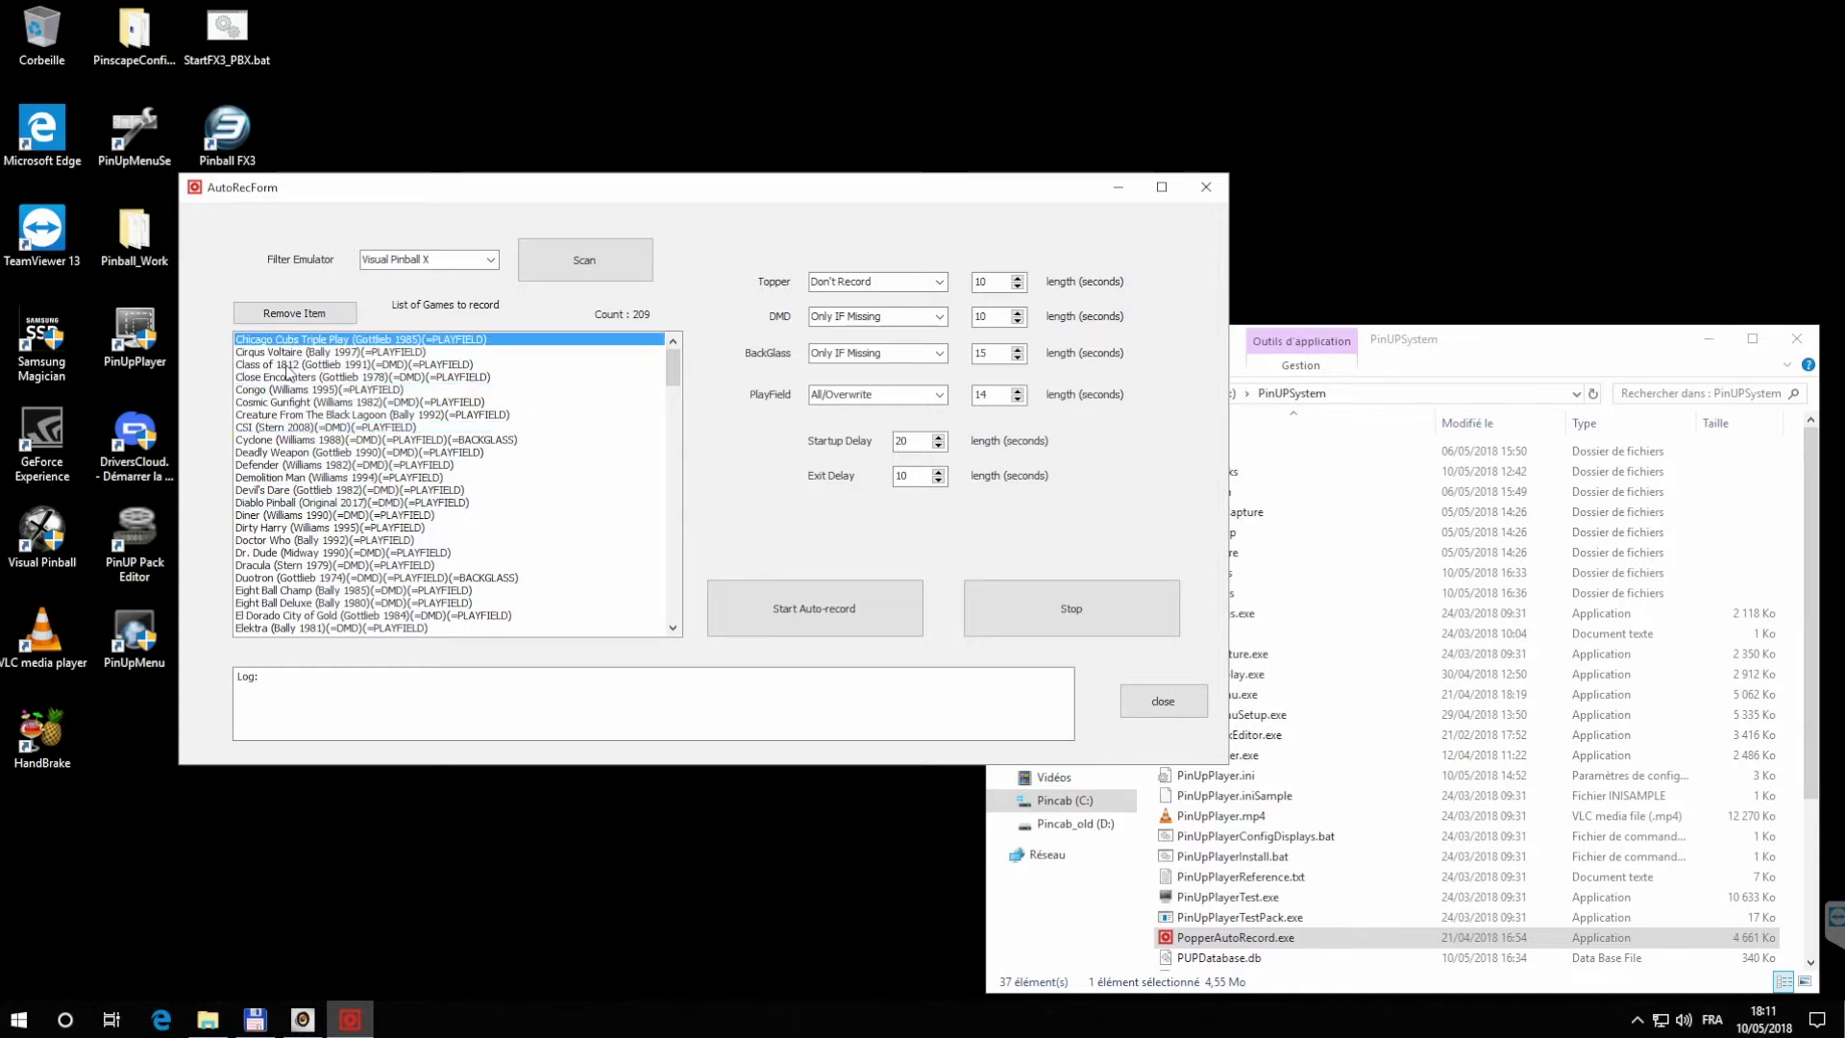
Step: Remove every game from Class of 1812 (Gottlieb 1991) through Xenon (Bally 1980) from the recording list
left_click(289, 367)
left_click_drag(675, 370, 669, 618)
left_click(331, 632, "shift")
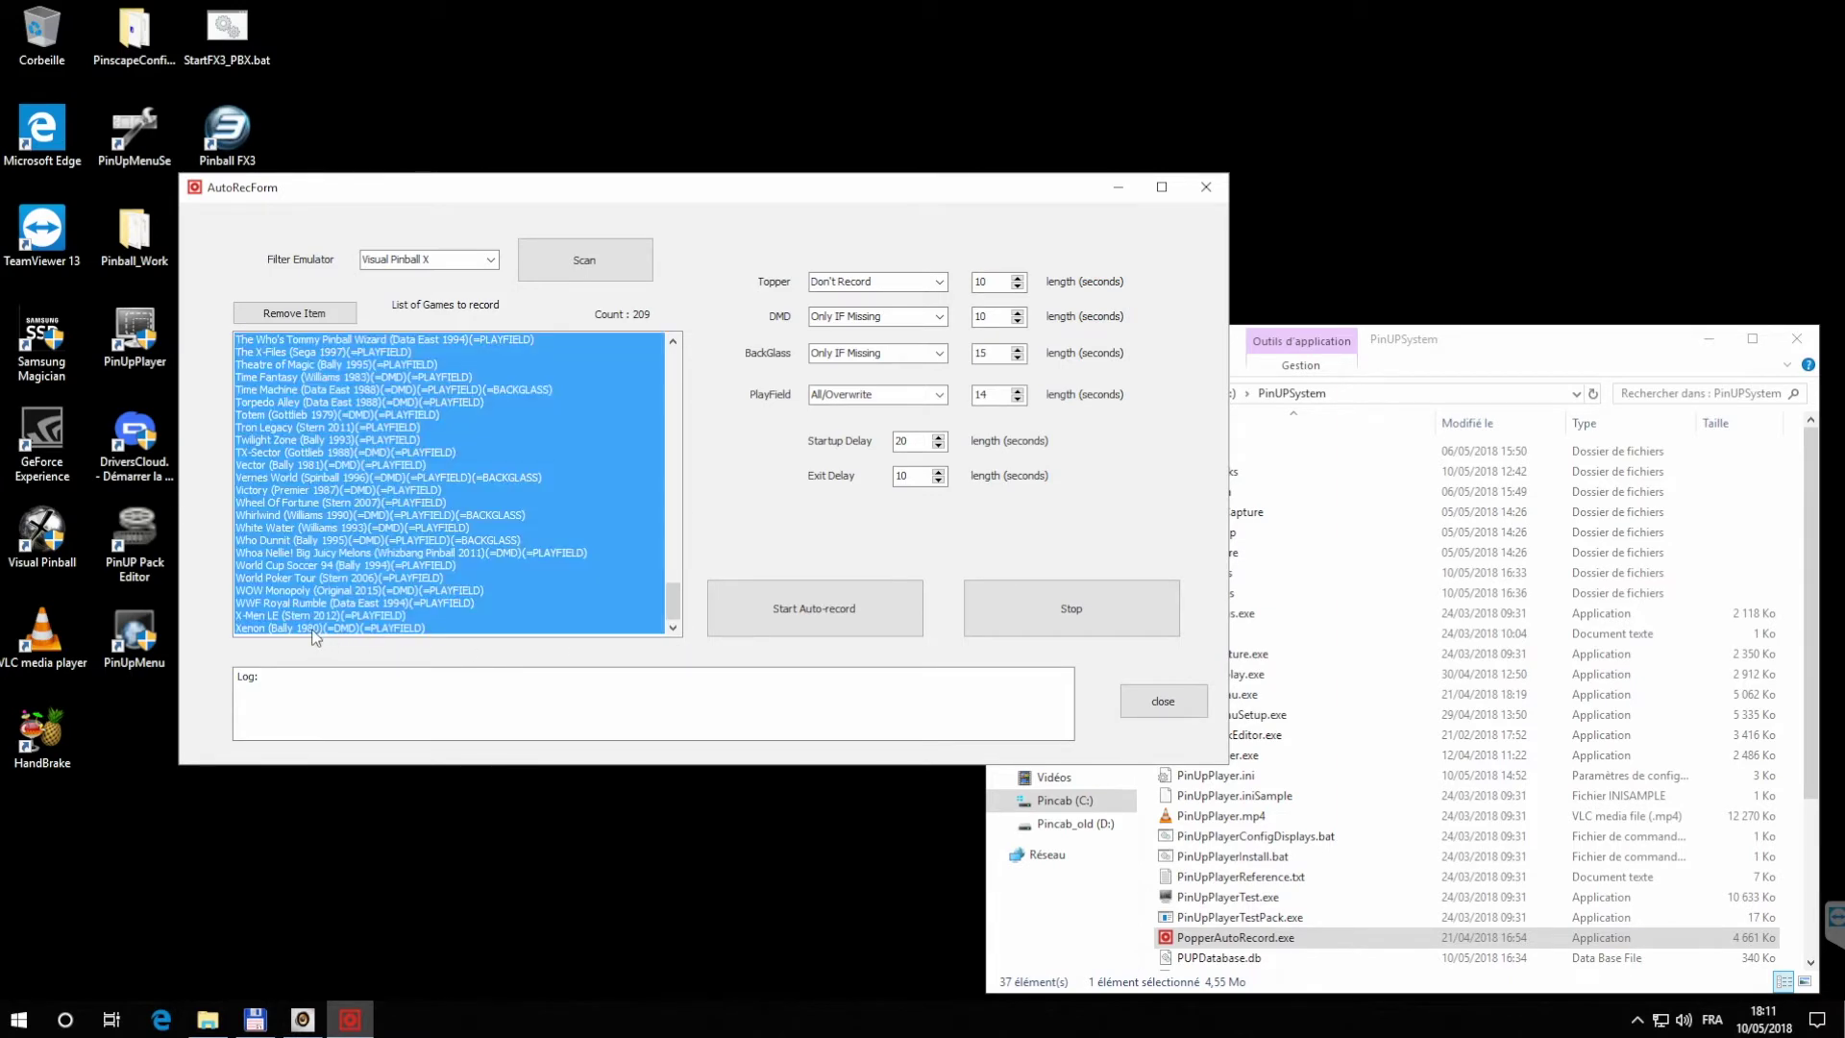
left_click(679, 447)
left_click_drag(679, 447, 672, 350)
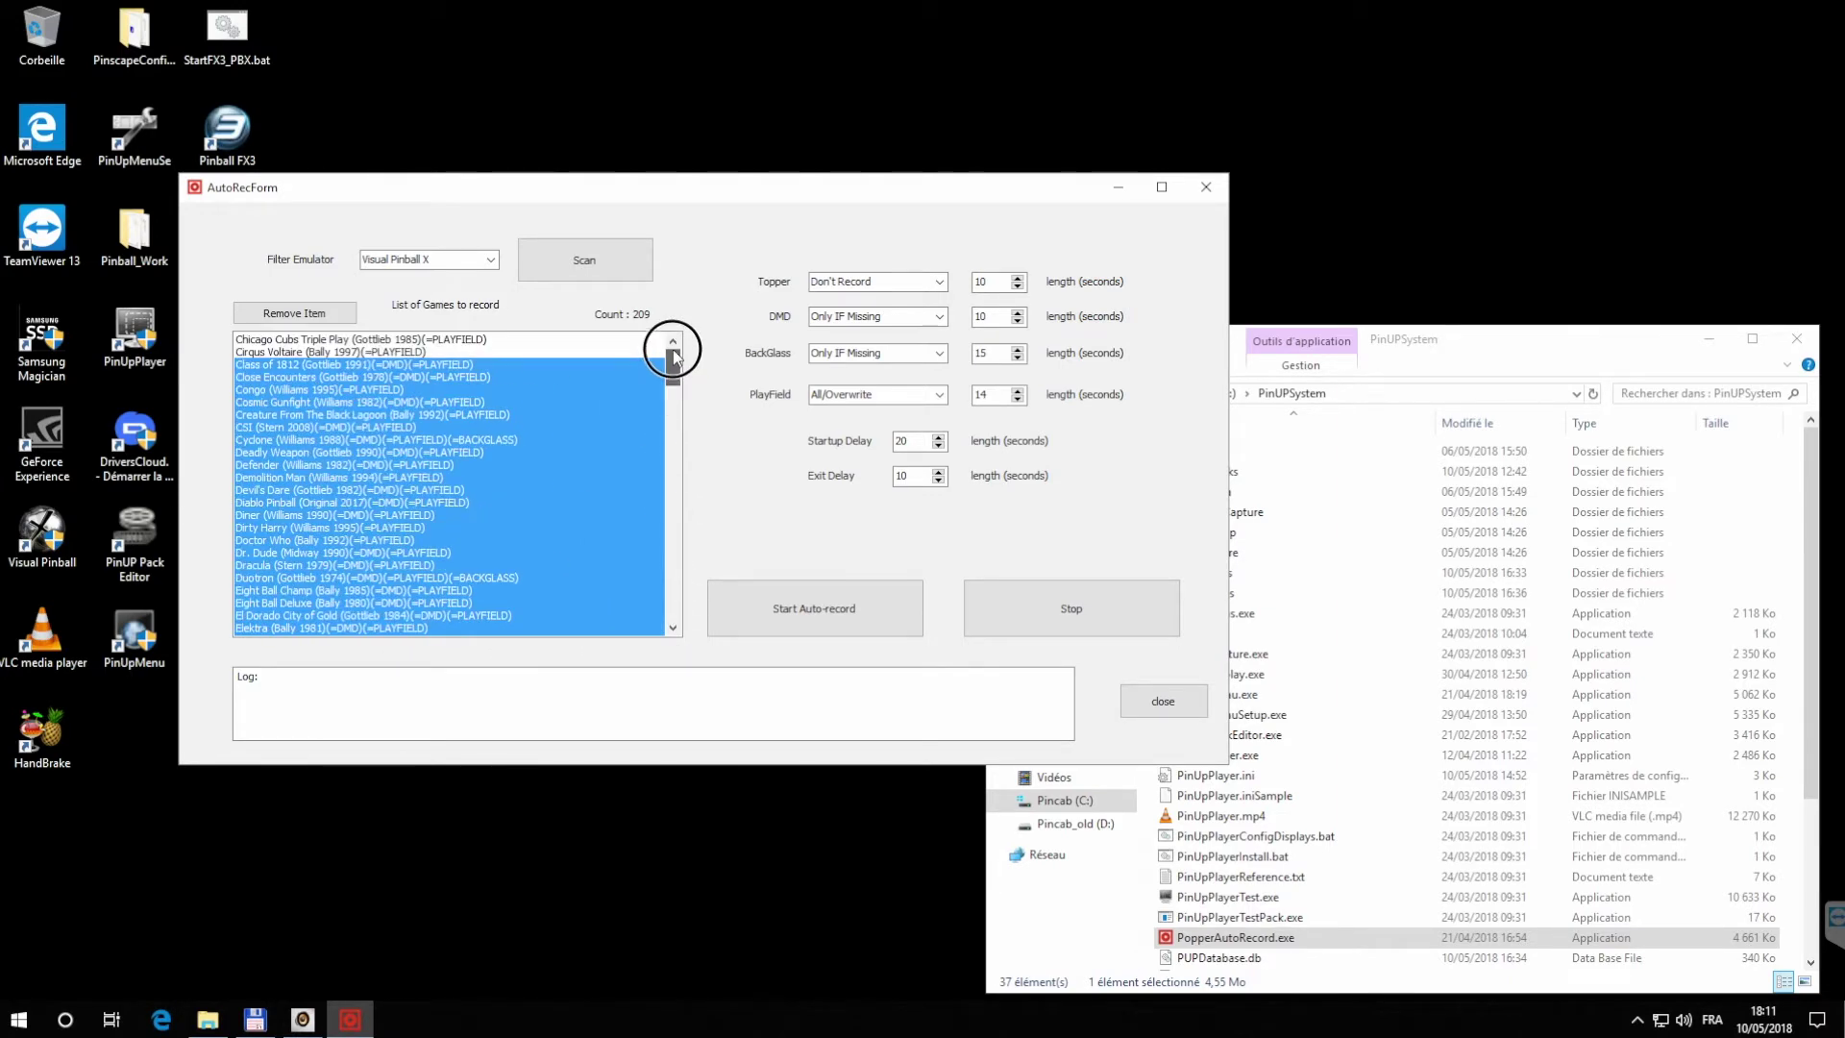
left_click(299, 313)
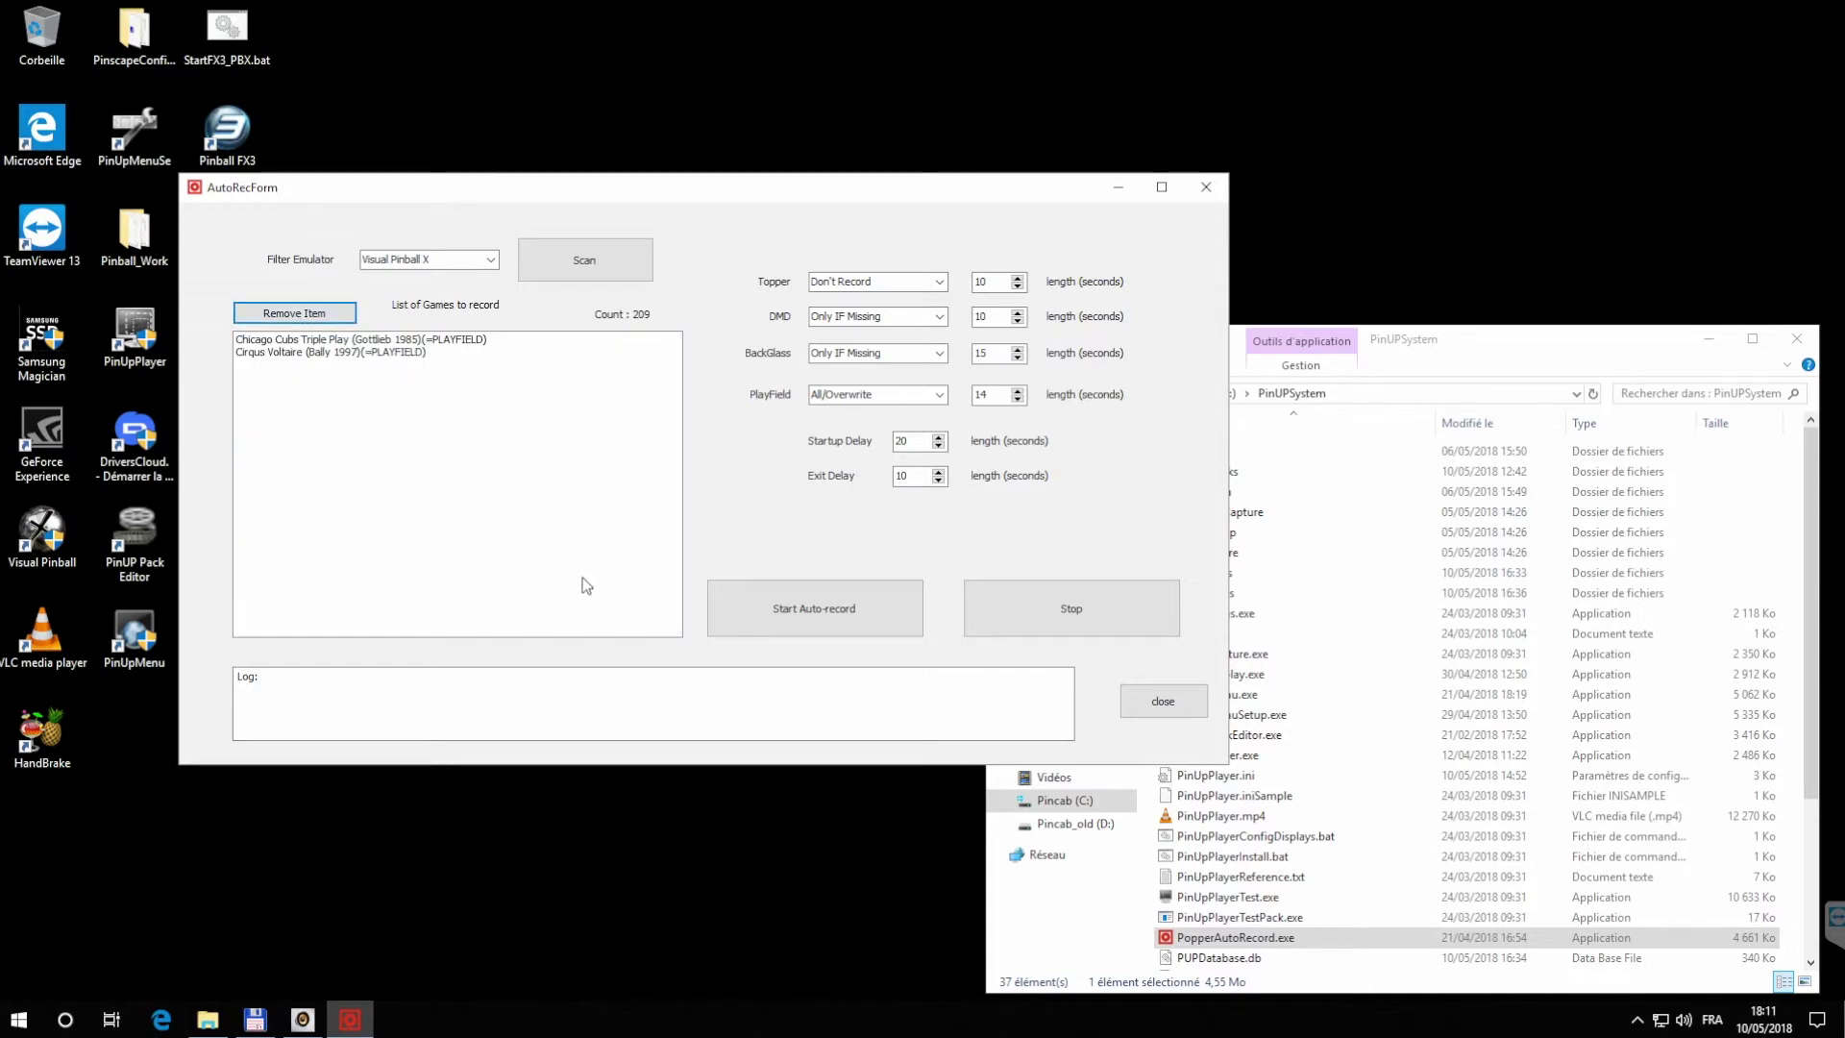
Step: Start the auto-recording of the games remaining in the list
left_click(816, 608)
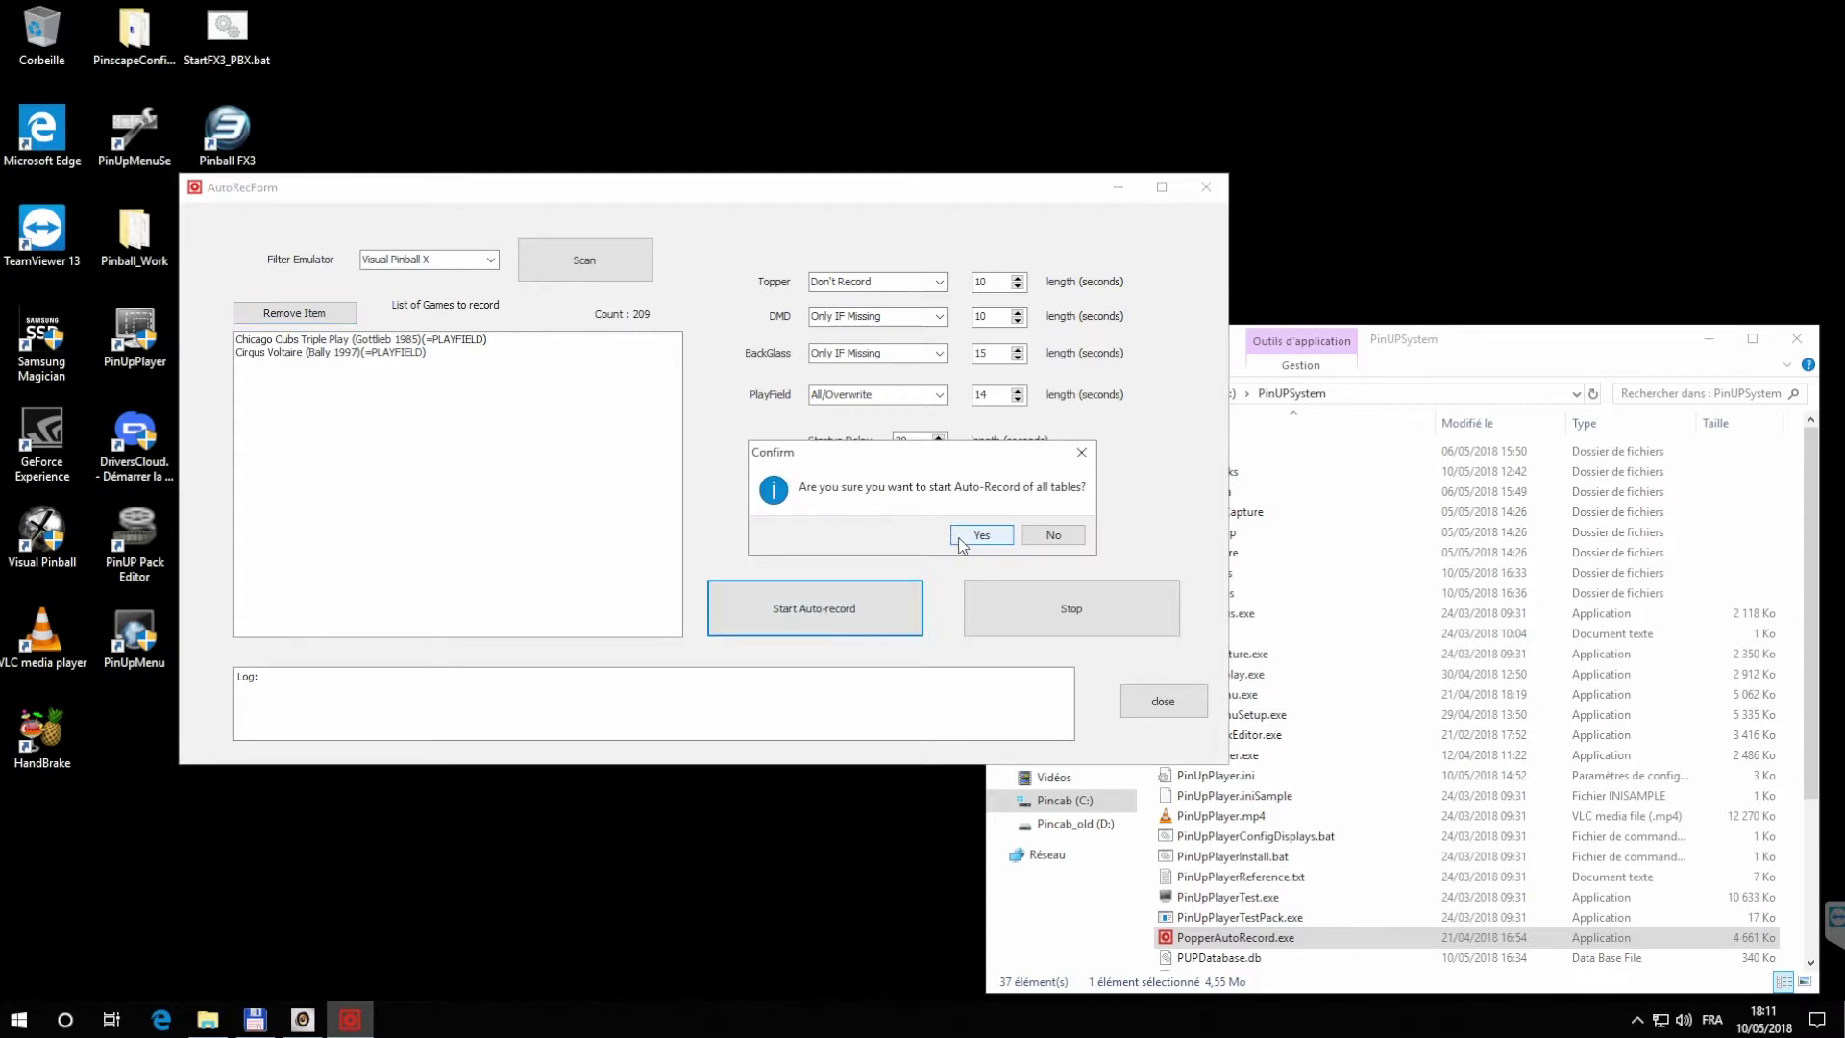